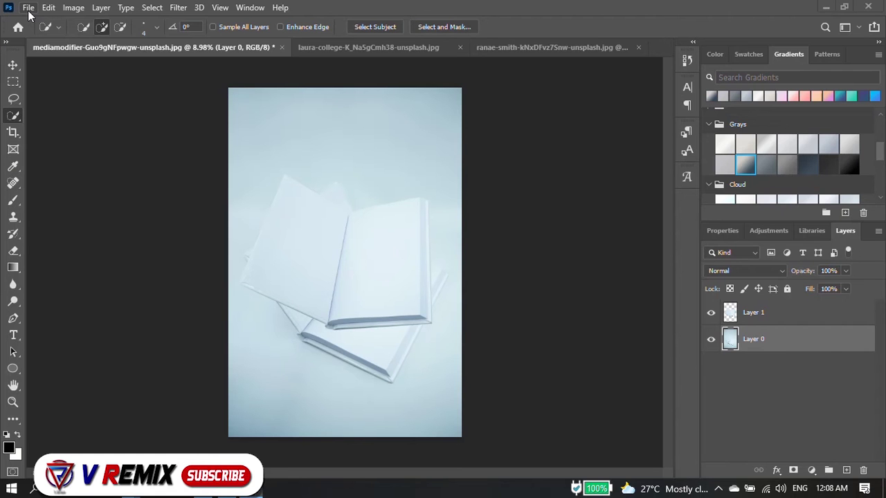
- Open the File menu while the open-book photo is displayed
left_click(29, 7)
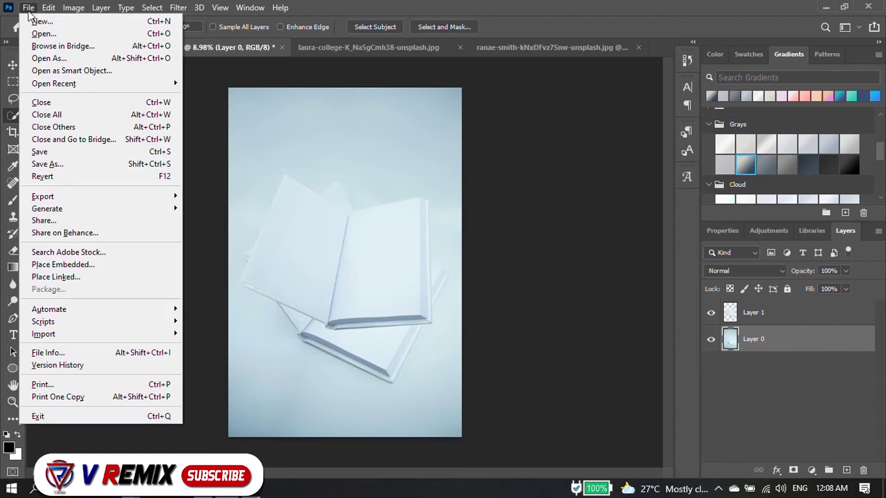
- Create a new 1080 × 1080 px Custom document, then return to the open-book photo
left_click(97, 22)
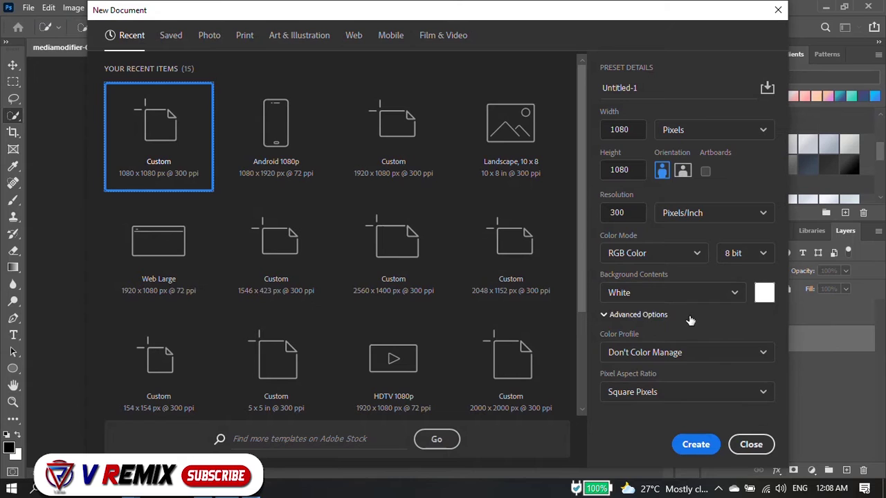
left_click(696, 445)
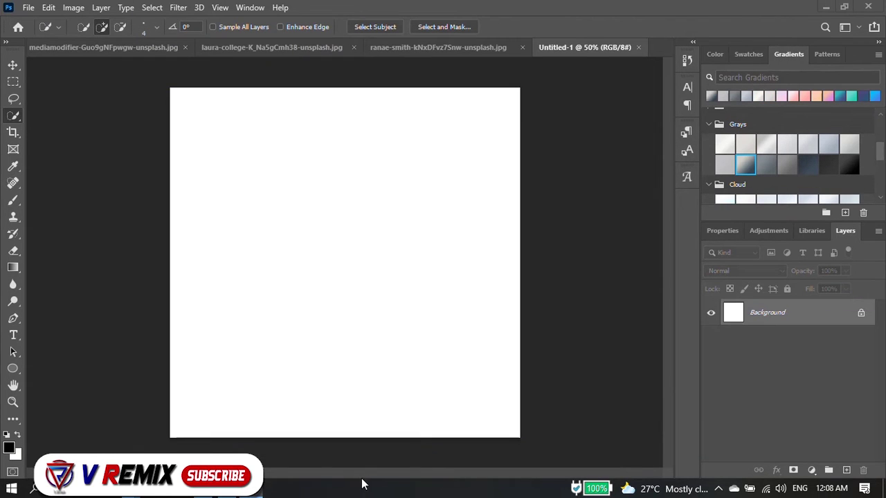
left_click(260, 48)
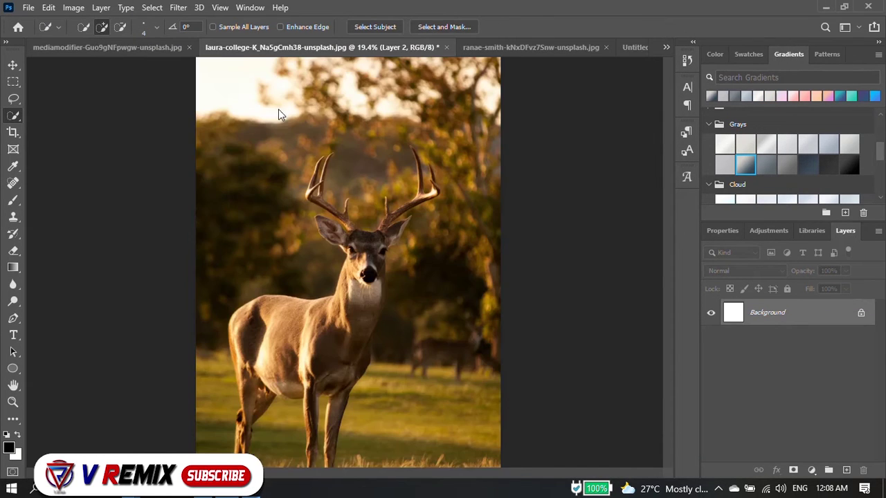
left_click(118, 47)
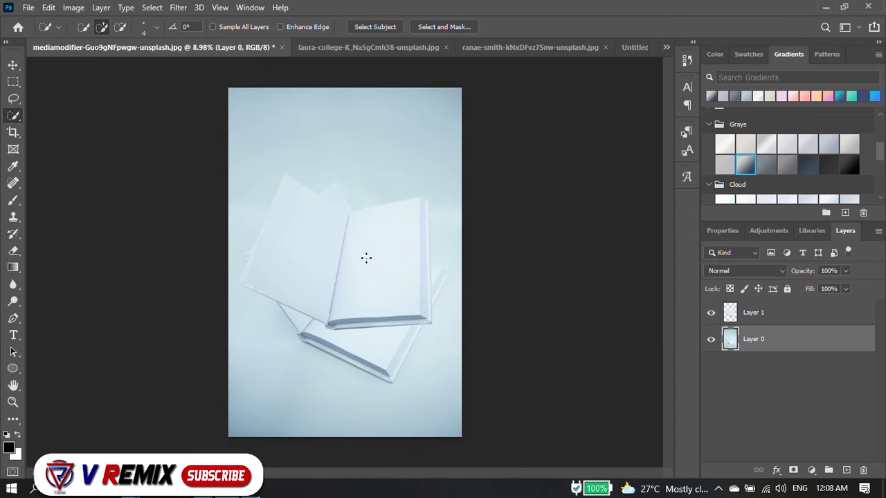
- Drag the open-book layer into the new Untitled-1 document with the Move tool
left_click(14, 65)
mouse_move(276, 270)
left_mouse_down()
mouse_move(309, 269)
mouse_move(328, 255)
left_mouse_up()
scroll(436, 254, "down", 2)
- Scale the book image down and centre it on the white canvas
key("ctrl+t")
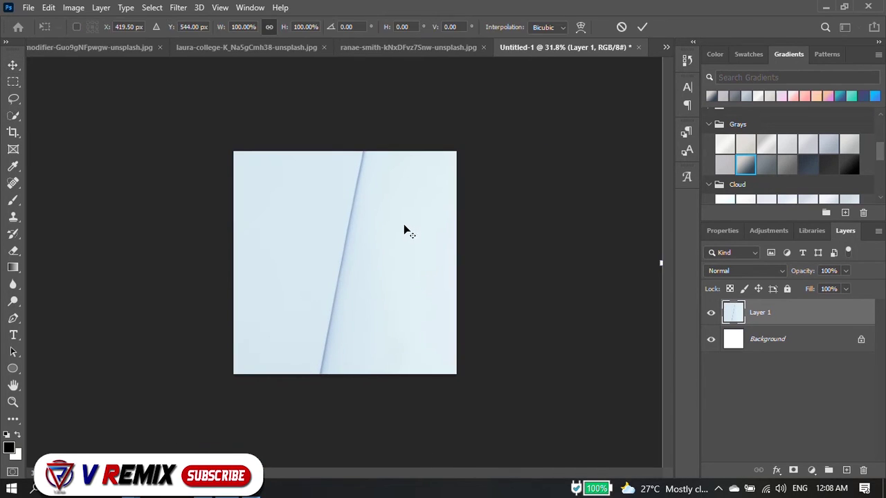
scroll(443, 201, "down", 3)
left_click_drag(496, 129, 277, 306)
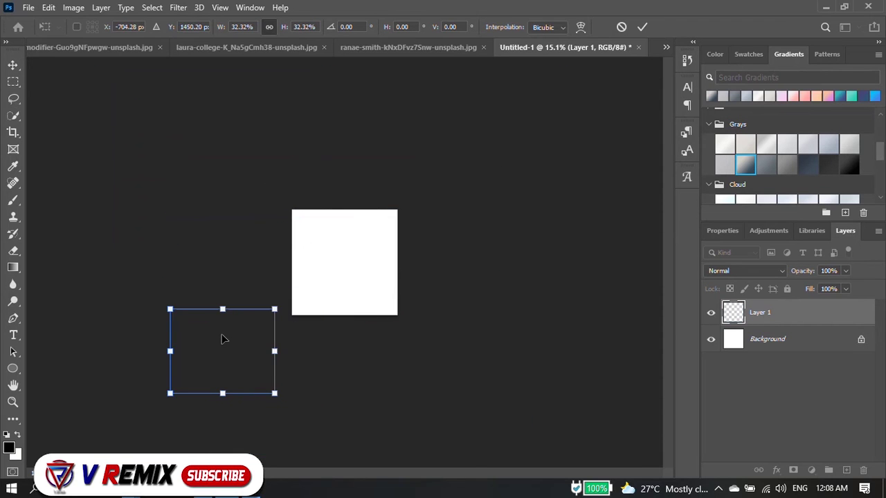
left_click_drag(223, 344, 344, 248)
mouse_move(396, 303)
left_mouse_down()
mouse_move(355, 271)
mouse_move(359, 278)
left_mouse_up()
key("Return")
left_click(786, 337)
- Unlock the Background as Layer 0 and add a gradient fill behind the book
double_click(780, 339)
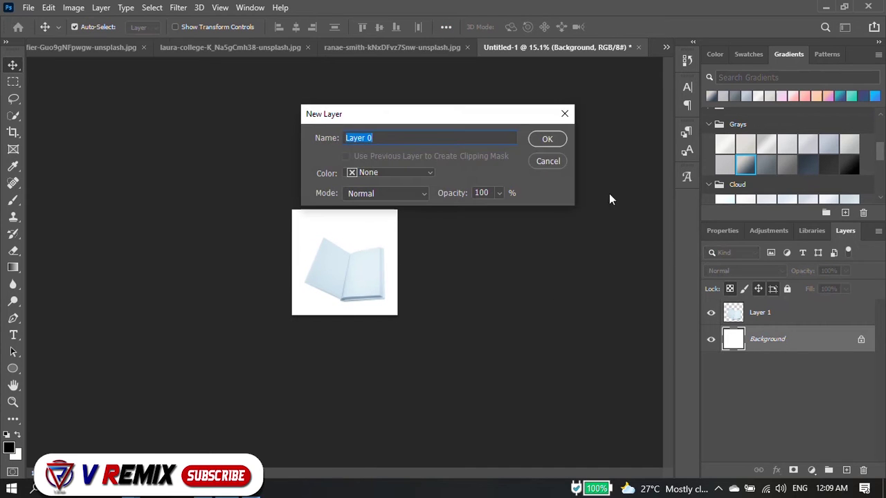
left_click(554, 140)
left_click_drag(745, 165, 467, 235)
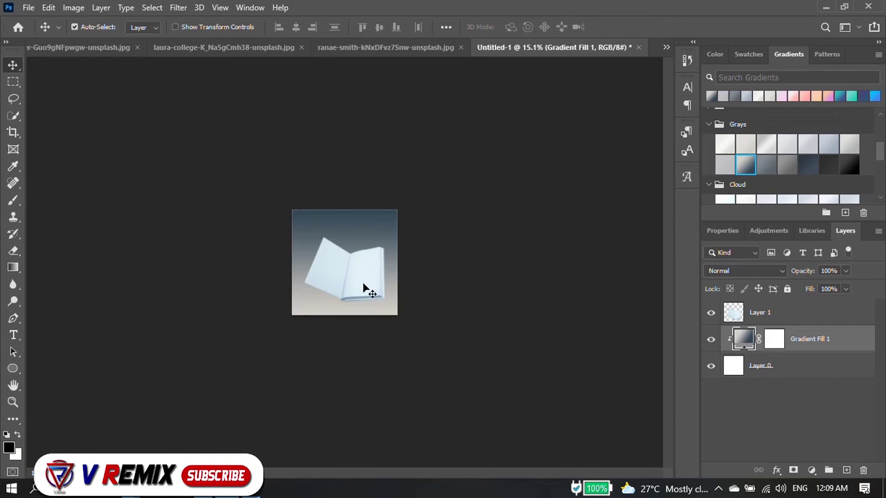
- Choose the dark blue-to-beige Grays gradient for the background fill
scroll(367, 290, "up", 3)
scroll(366, 290, "up", 2)
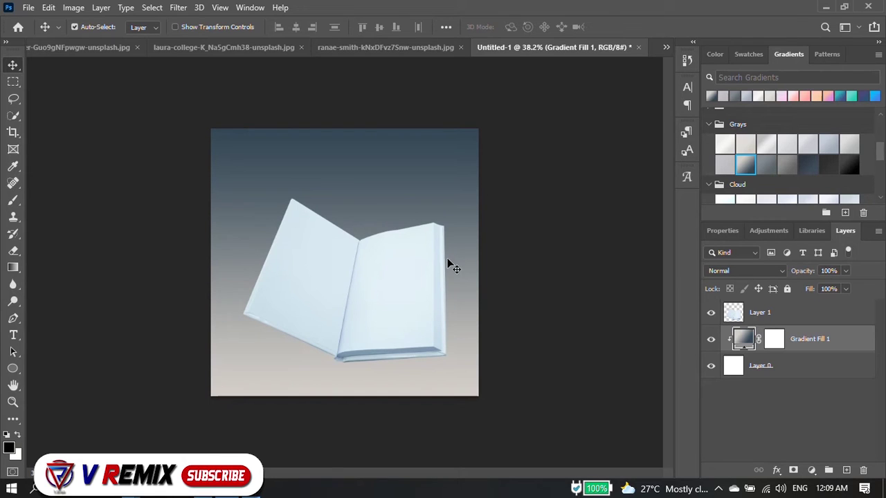
left_click(724, 165)
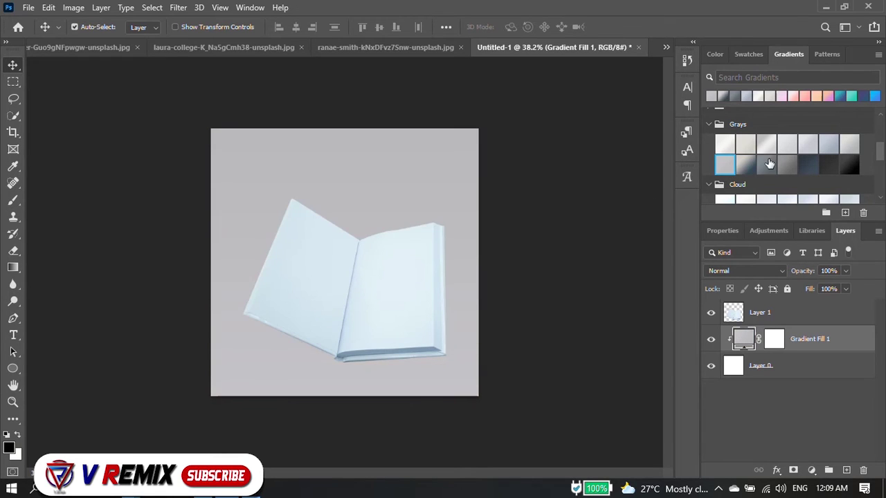
left_click(766, 165)
left_click(744, 164)
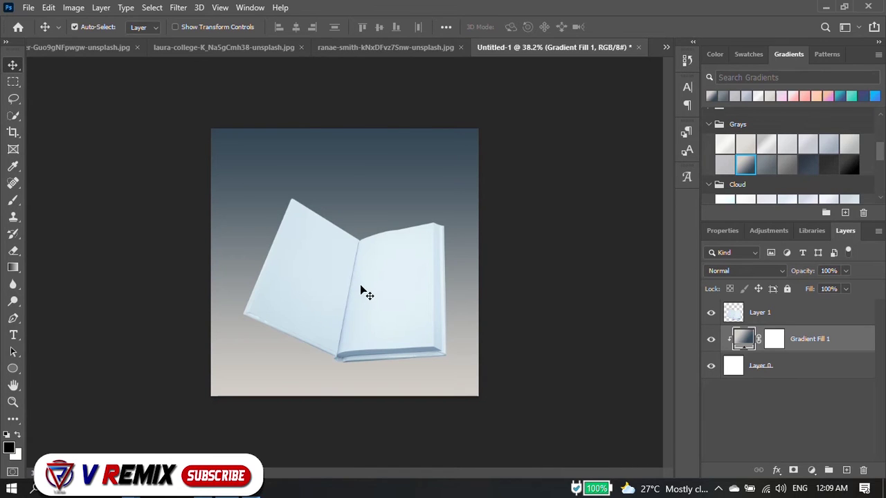
- Nudge the book image slightly upward on the canvas
left_click_drag(367, 294, 361, 290)
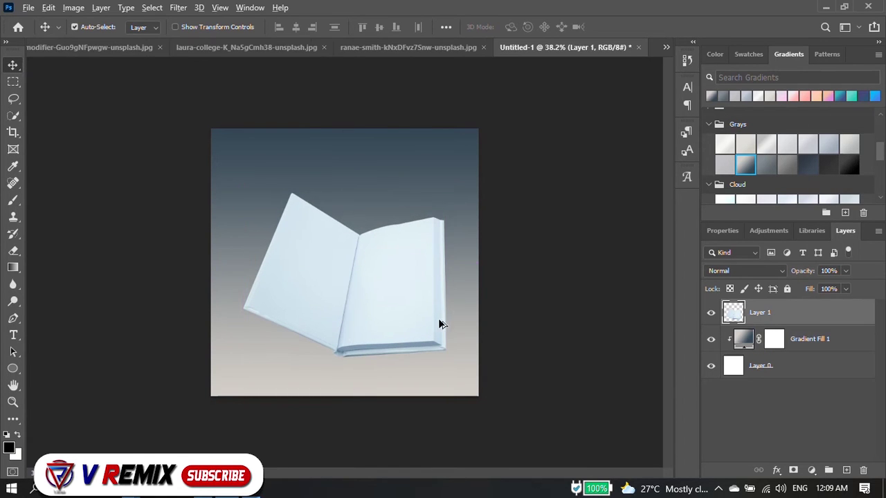
scroll(449, 307, "up", 2)
scroll(449, 307, "up", 1)
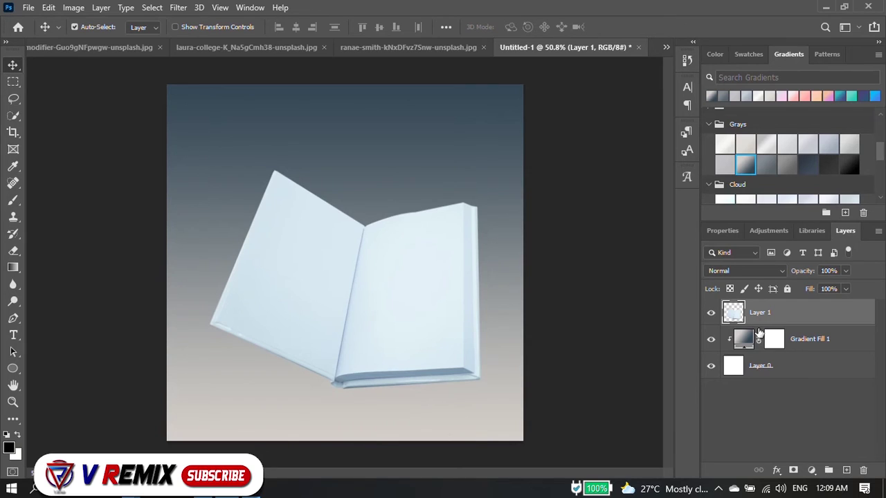
left_click(845, 471)
- Trace a four-corner Pen path inside the left page and convert it to a selection
key("ctrl+z")
left_click(13, 318)
scroll(303, 228, "up", 4)
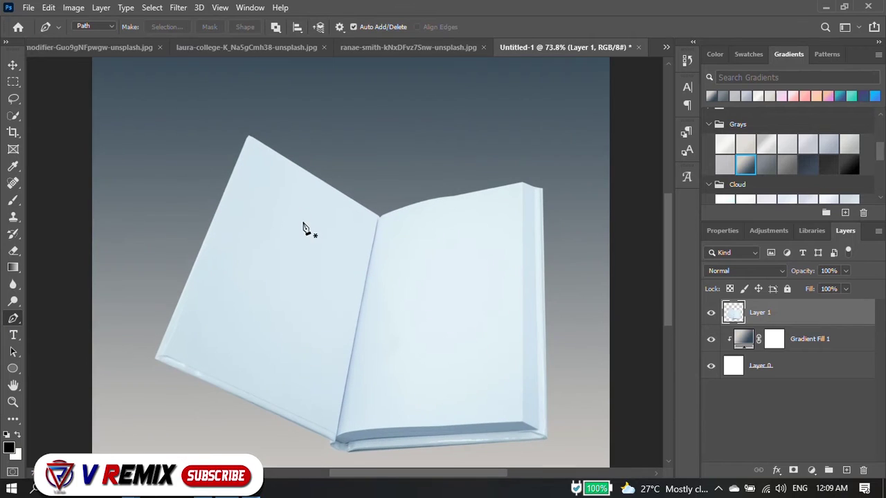
left_click(256, 173)
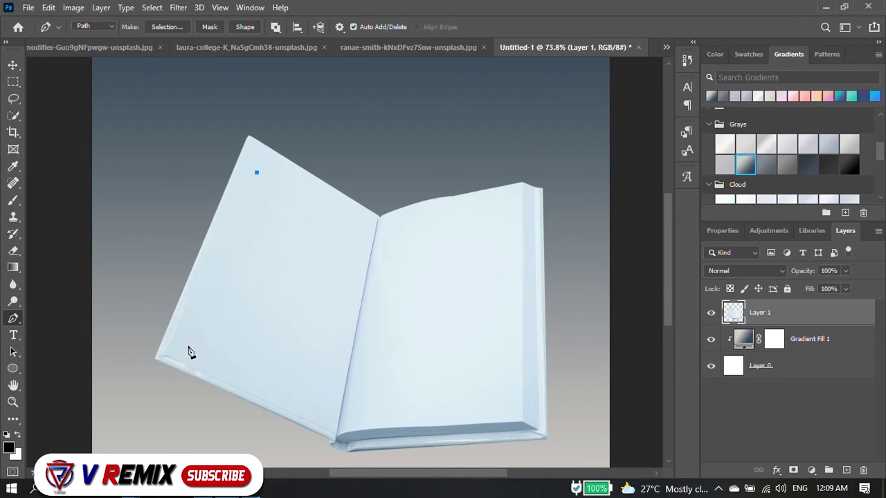
left_click(191, 343)
key("ctrl+z")
left_click(190, 337)
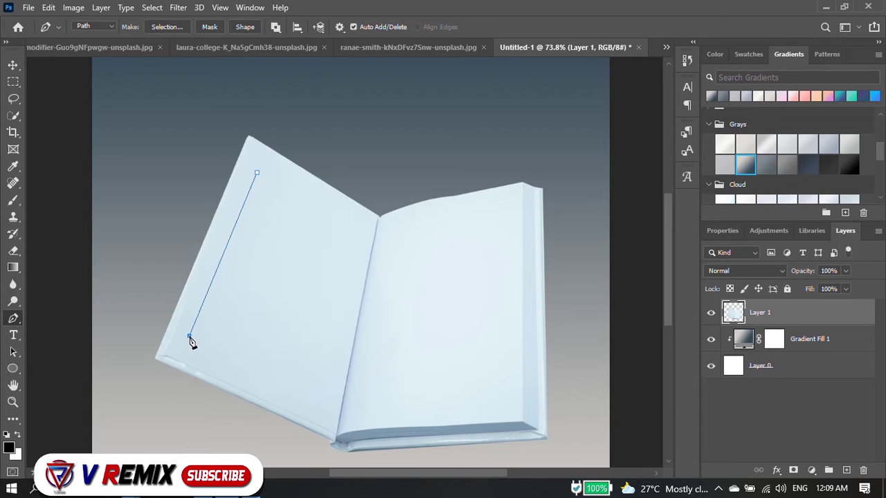
left_click(317, 399)
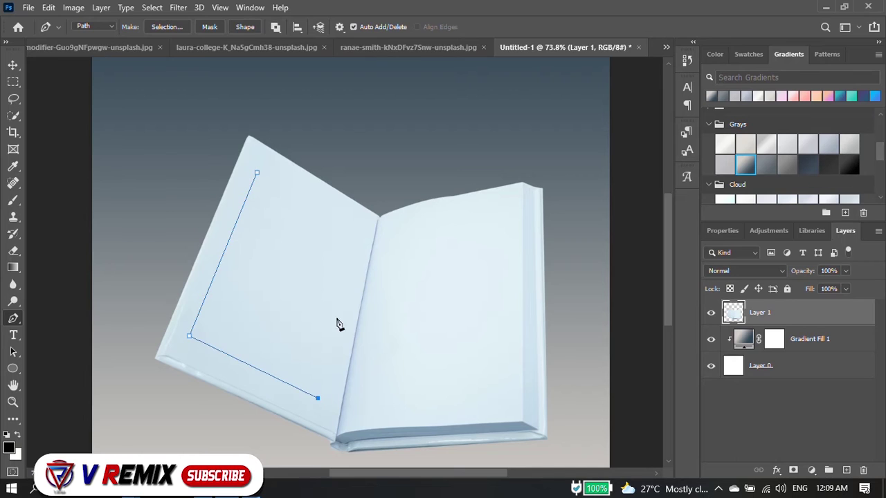
left_click(360, 240)
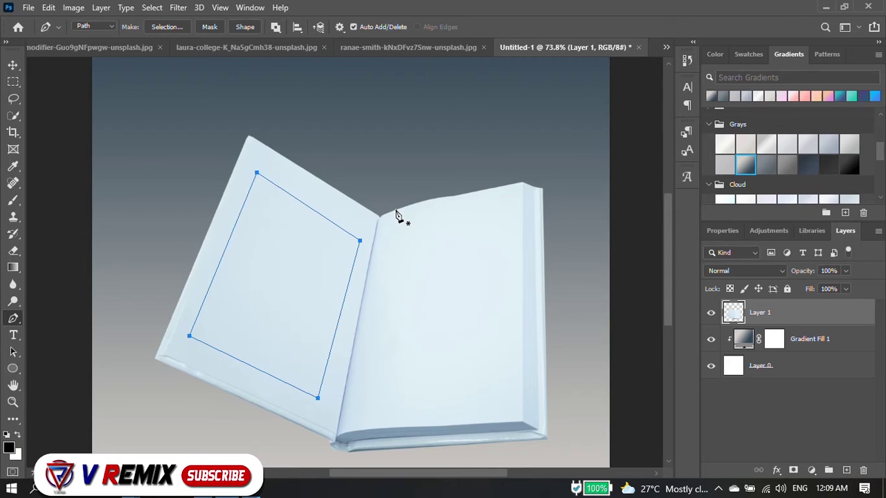
key("ctrl+Return")
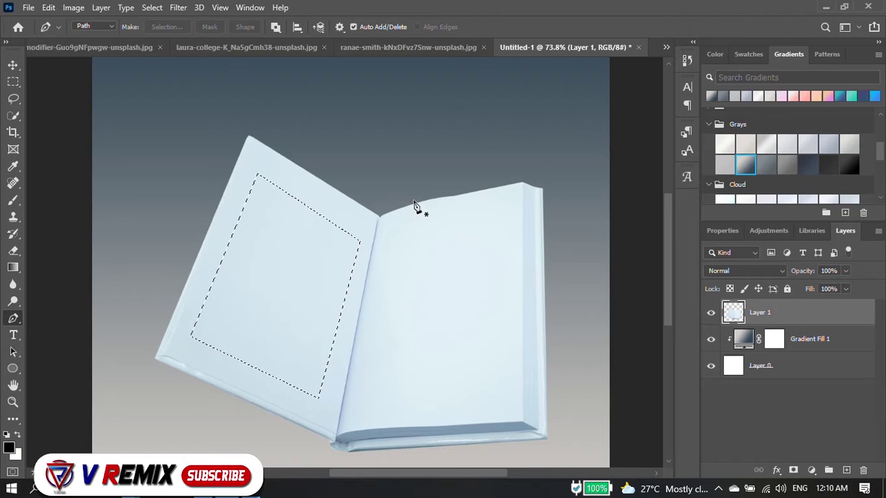
left_click(846, 471)
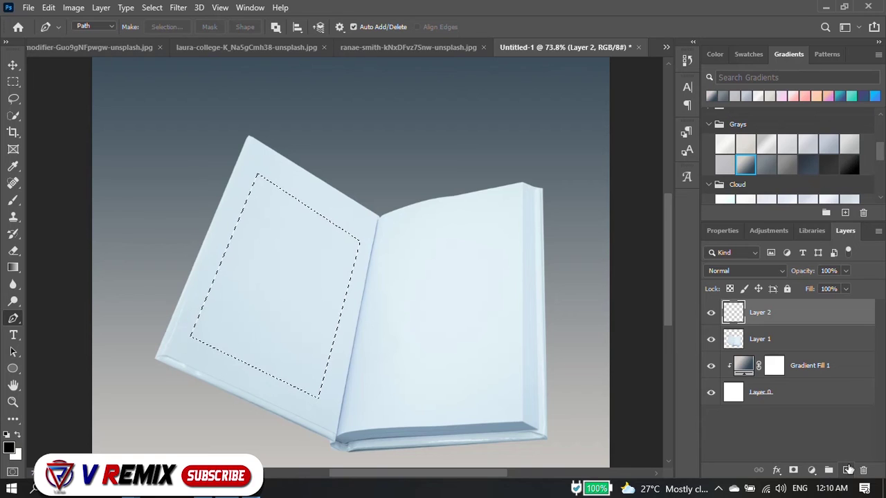
- Fill the left-page selection with white on Layer 2 and shift it right
key("ctrl+BackSpace")
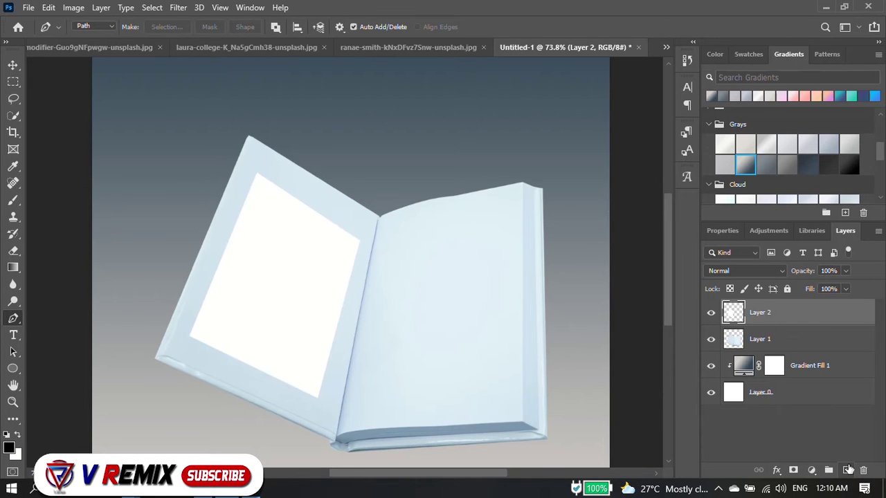
key("v")
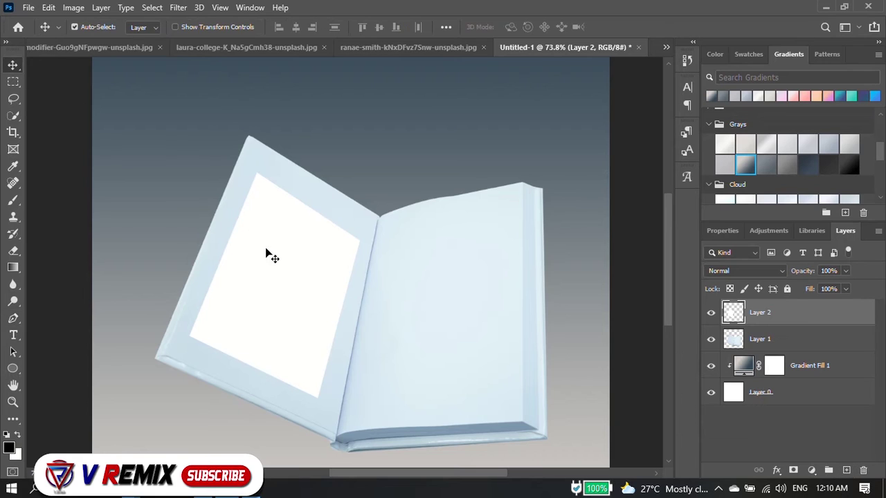
mouse_move(281, 283)
left_mouse_down()
mouse_move(286, 275)
mouse_move(289, 284)
left_mouse_up()
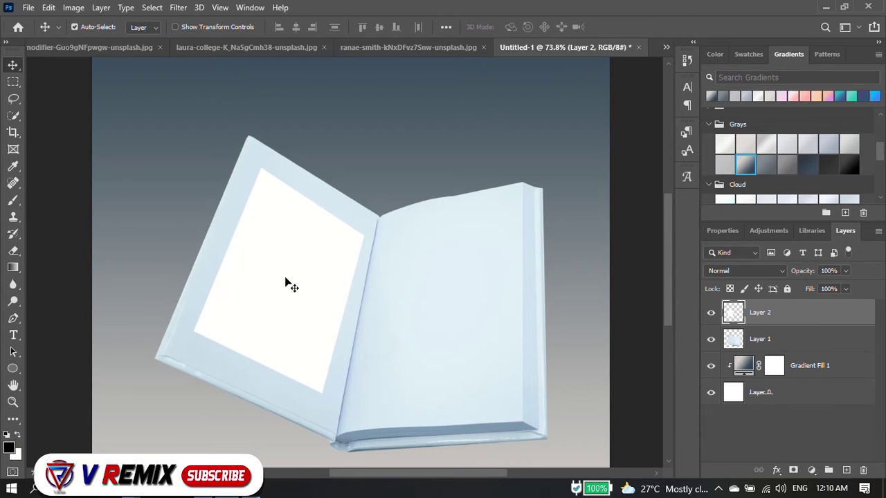
- Enlarge the white panel to 102.30% and shift it left into place
key("ctrl+t")
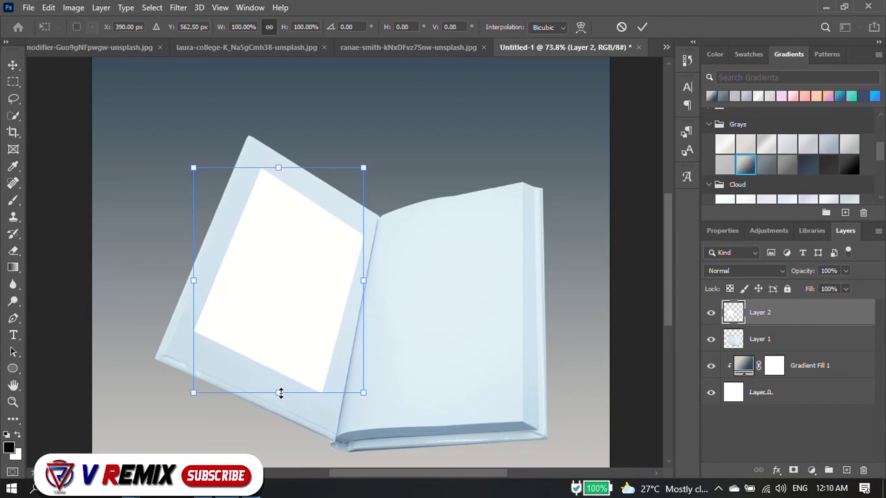
left_click_drag(280, 395, 279, 400)
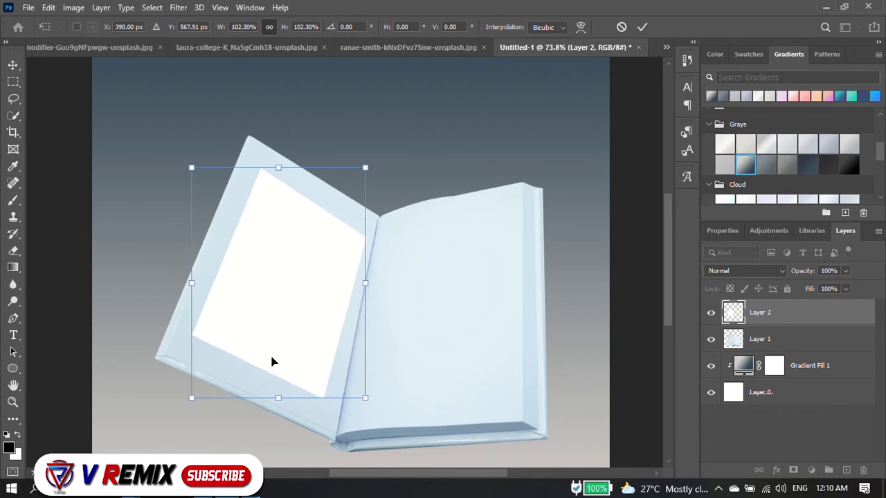
left_click_drag(273, 326, 268, 325)
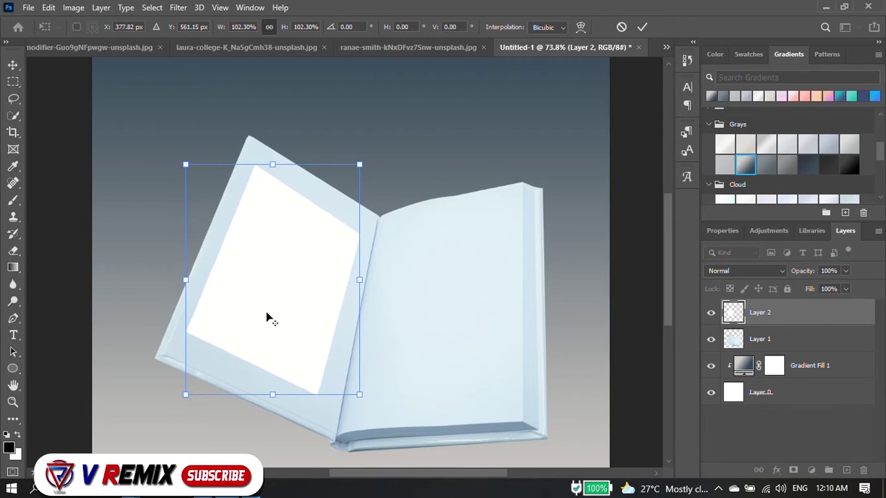
key("alt+space")
key("Escape")
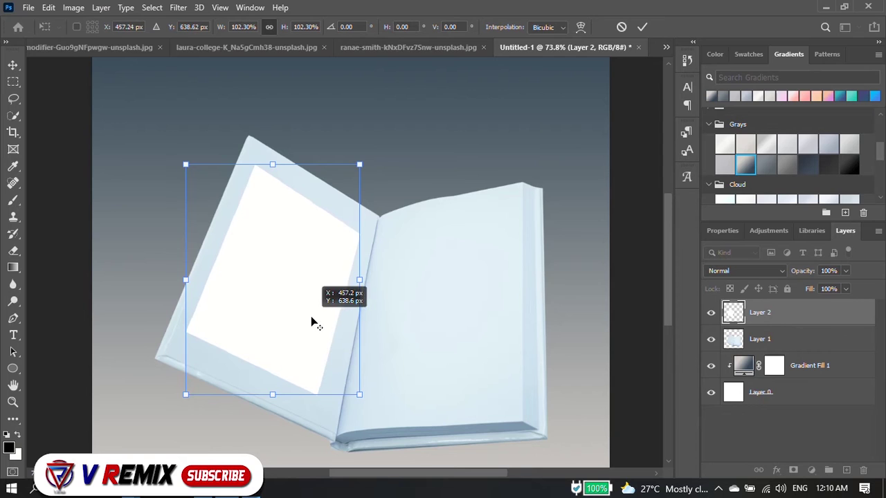
key("Return")
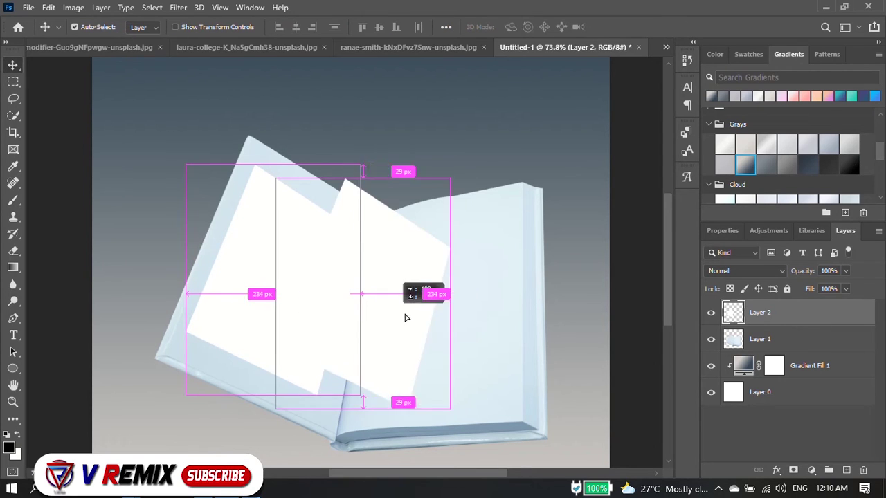
- Duplicate the white panel, flip it vertically, and rotate it about -155.8° onto the right page
left_click_drag(292, 311, 427, 320)
key("ctrl+t")
right_click(426, 319)
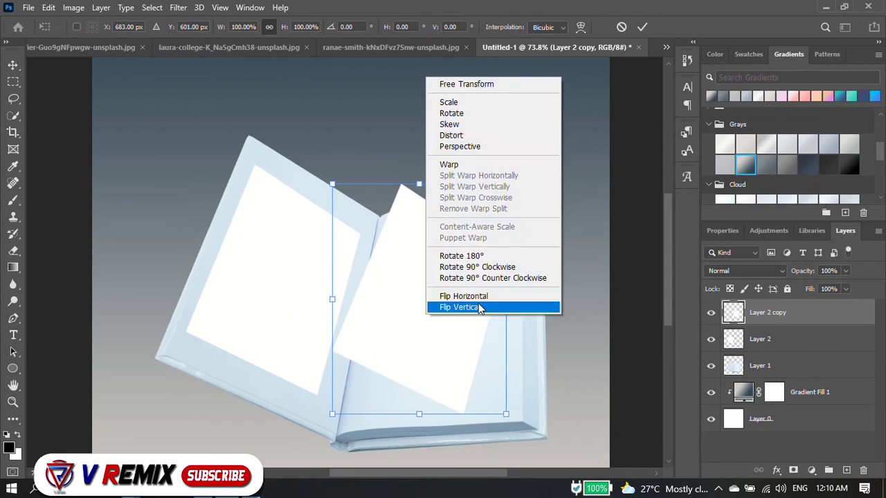
left_click(476, 296)
left_click_drag(518, 175, 547, 232)
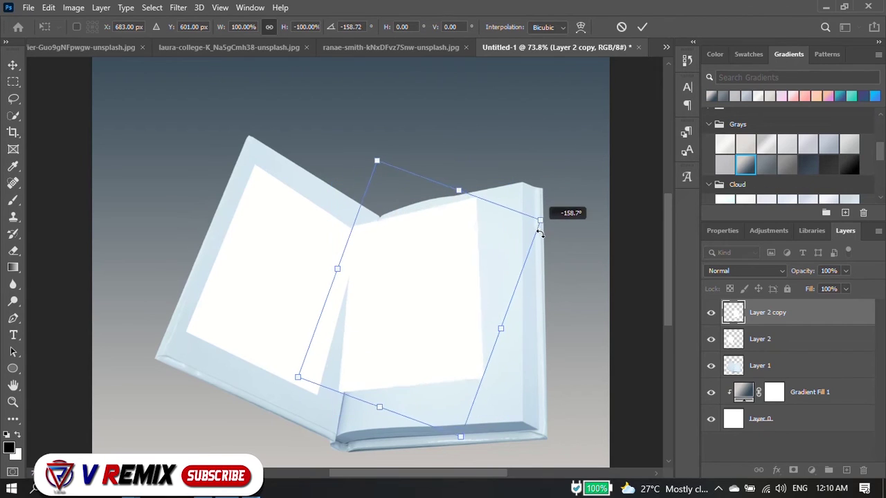
left_click_drag(434, 290, 452, 301)
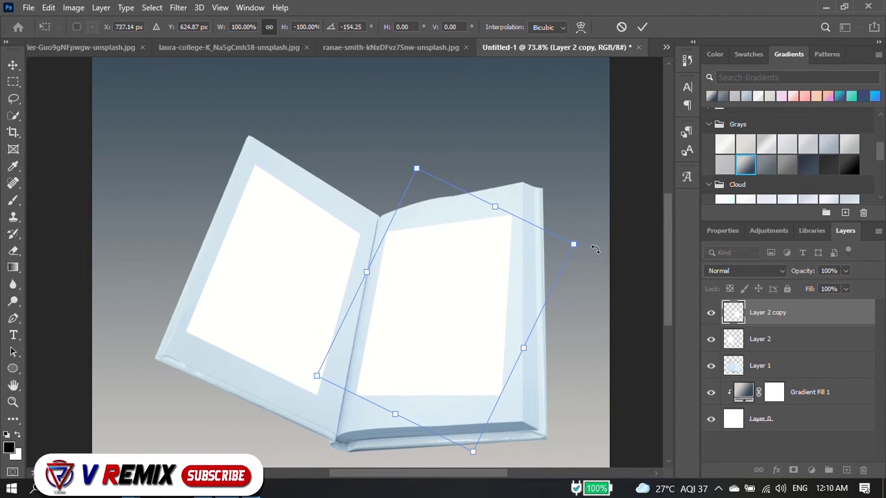
left_click_drag(595, 249, 594, 236)
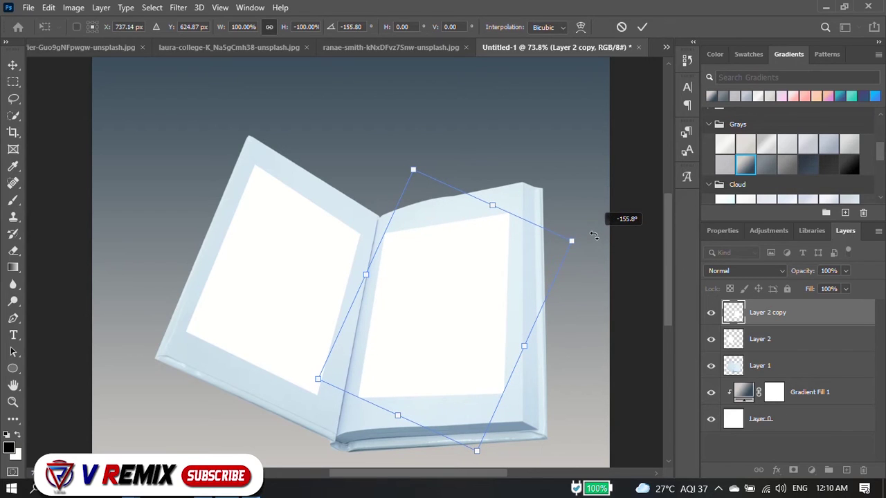
left_click_drag(450, 296, 444, 304)
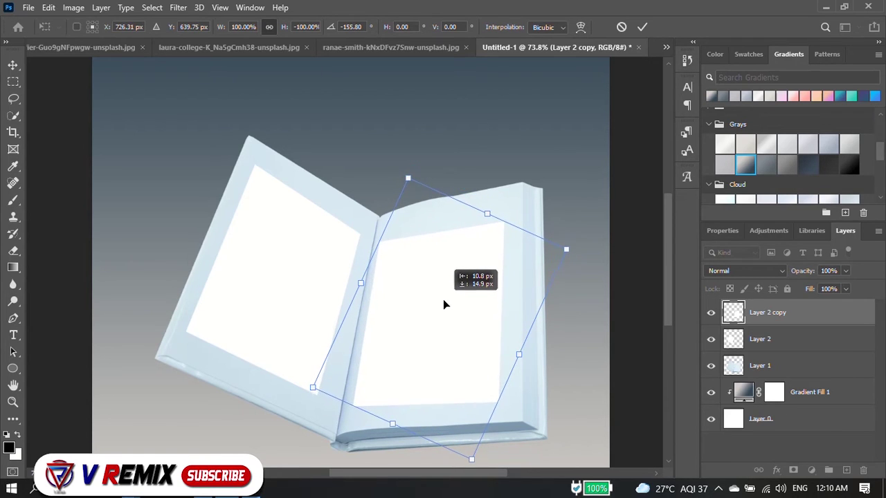
left_click_drag(444, 304, 449, 297)
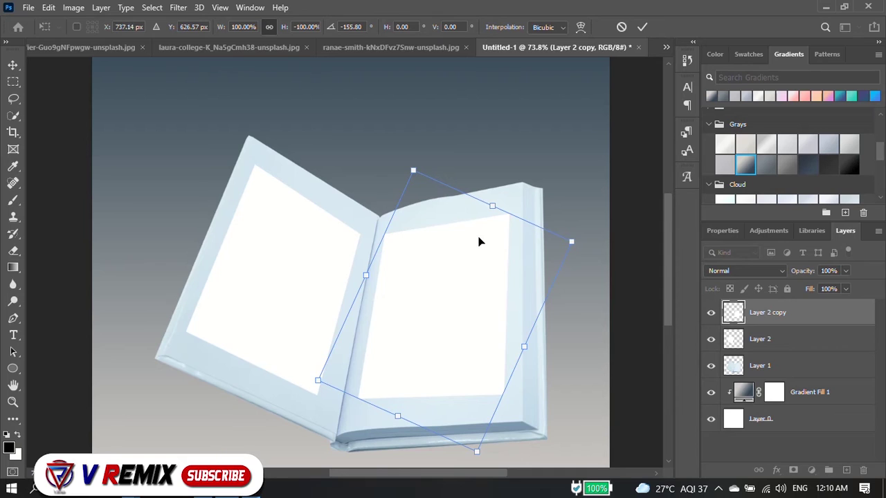
key("Return")
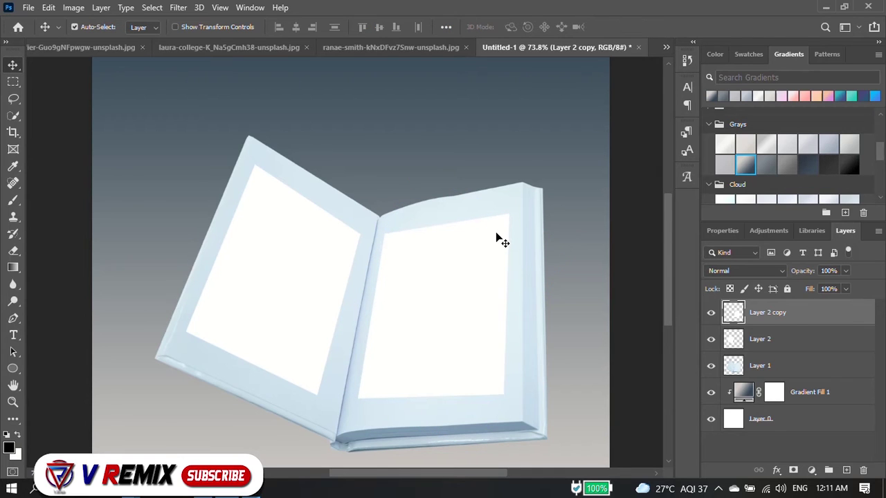
- Stretch the right white panel to 109.39% height and reposition it on the page
key("ctrl+t")
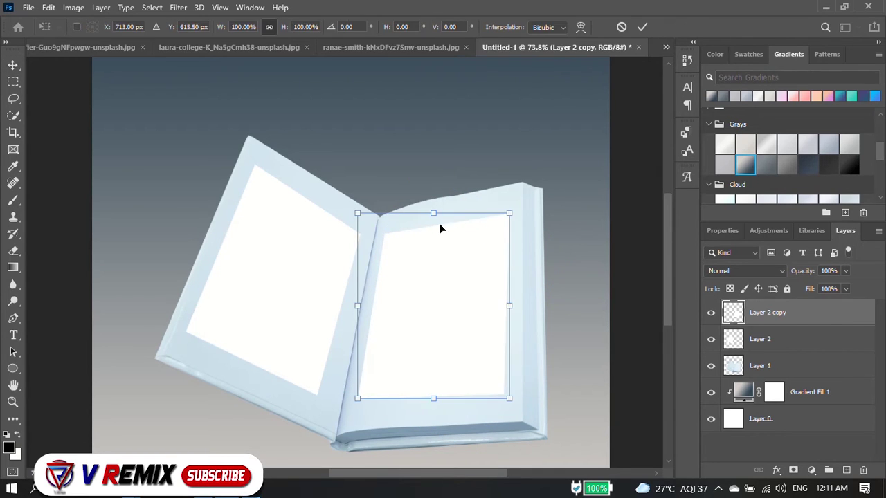
left_click_drag(434, 211, 435, 195)
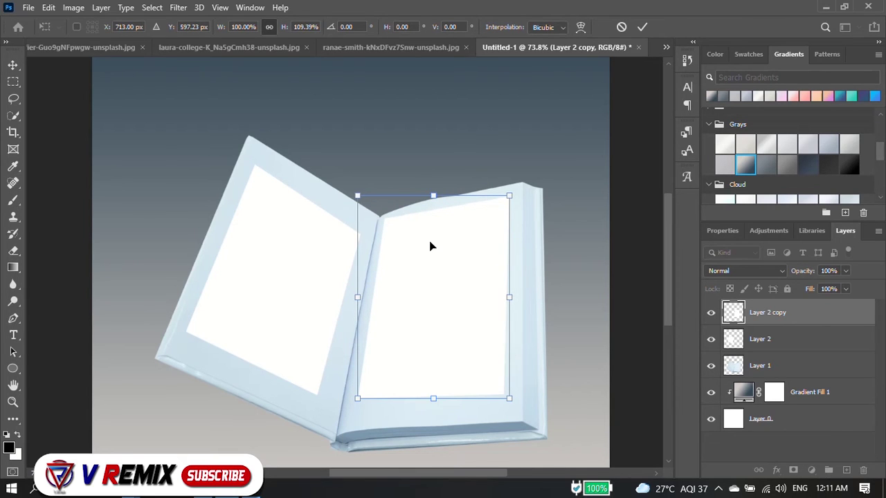
key("Return")
left_click_drag(431, 259, 430, 271)
left_click(289, 269)
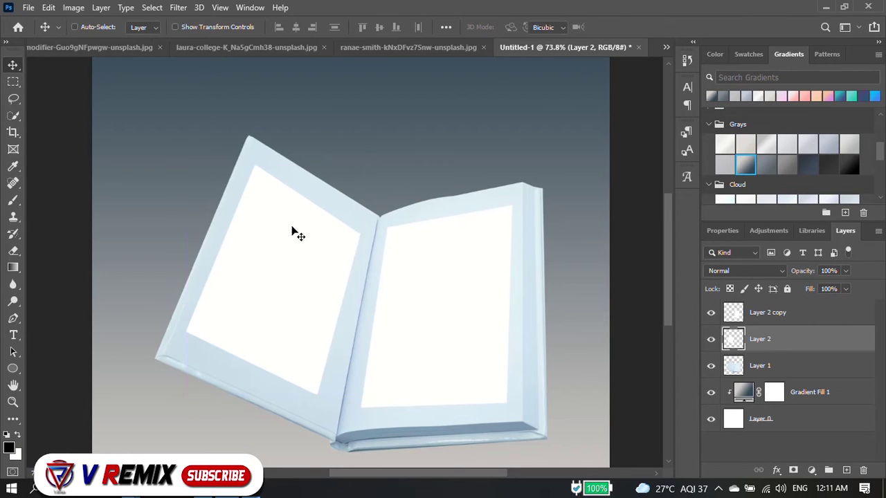
- Stretch Layer 2's panel to about 105.30% height and skew its top edge to the page
key("ctrl+t")
left_click_drag(272, 166, 272, 158)
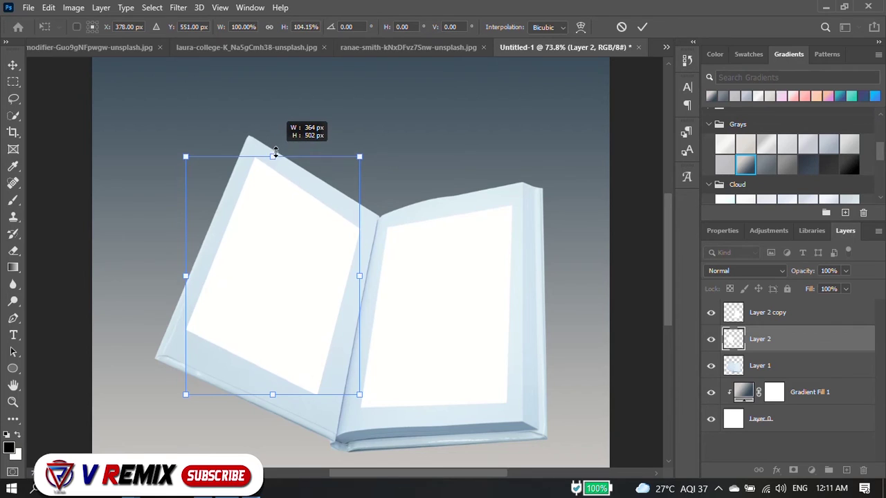
left_click_drag(273, 158, 273, 147)
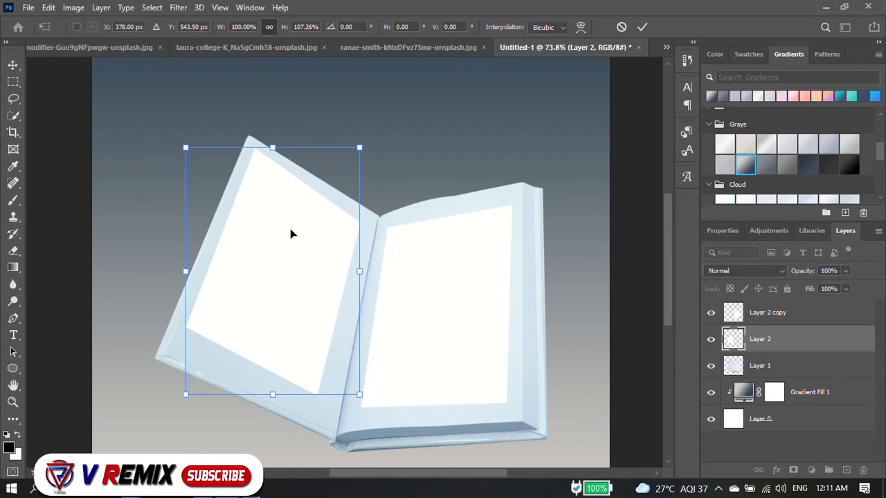
left_click_drag(290, 234, 290, 247)
left_click_drag(272, 164, 273, 168)
left_click_drag(189, 170, 192, 176)
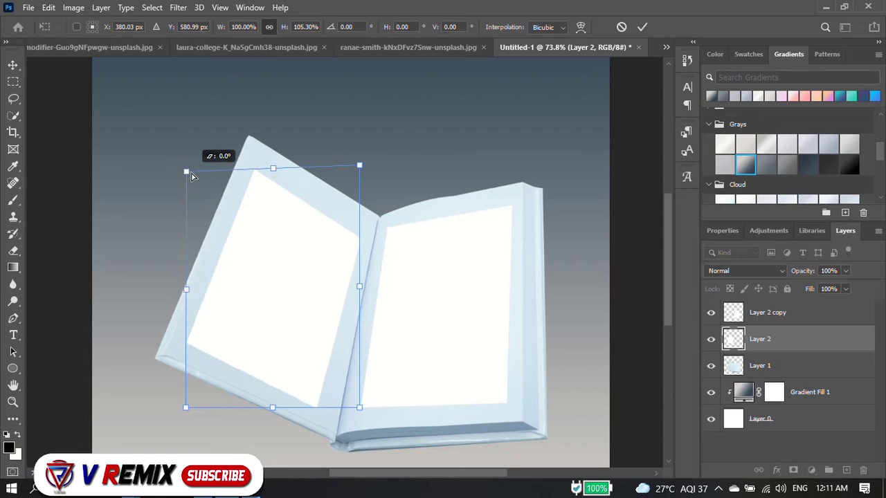
key("Return")
left_click_drag(296, 252, 297, 255)
scroll(375, 212, "down", 2)
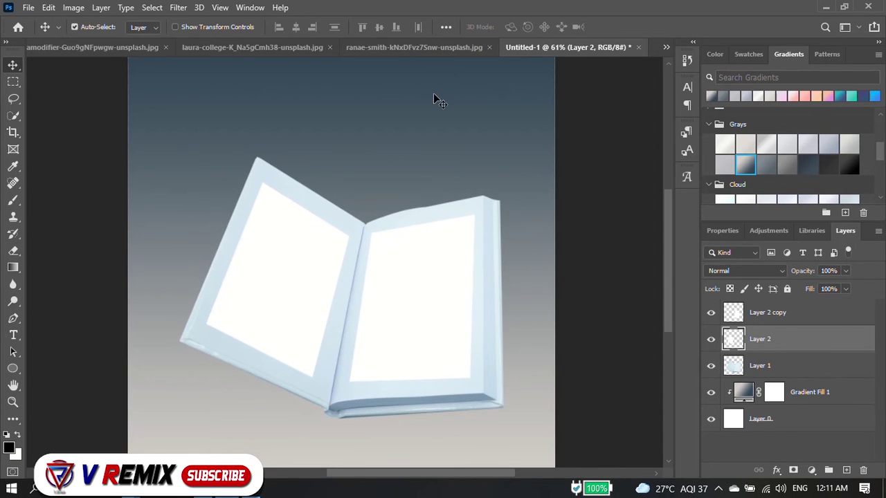
- Drag the deer photo from the laura-college document into Untitled-1 as Layers 3 and 4
left_click(319, 48)
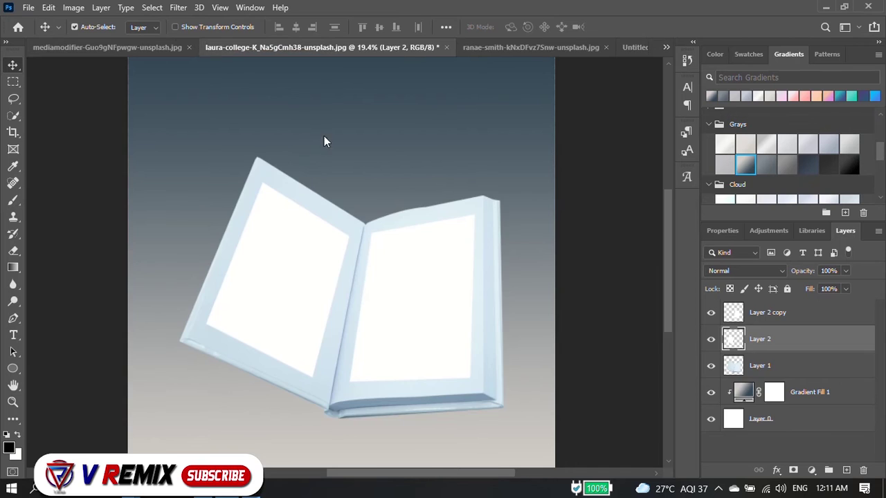
left_click_drag(558, 294, 550, 47)
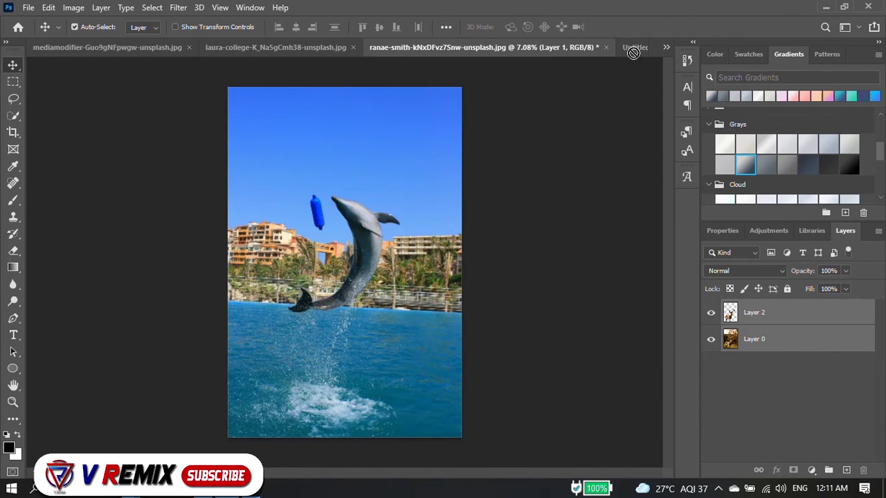
left_click_drag(633, 53, 637, 47)
left_click_drag(271, 250, 276, 249)
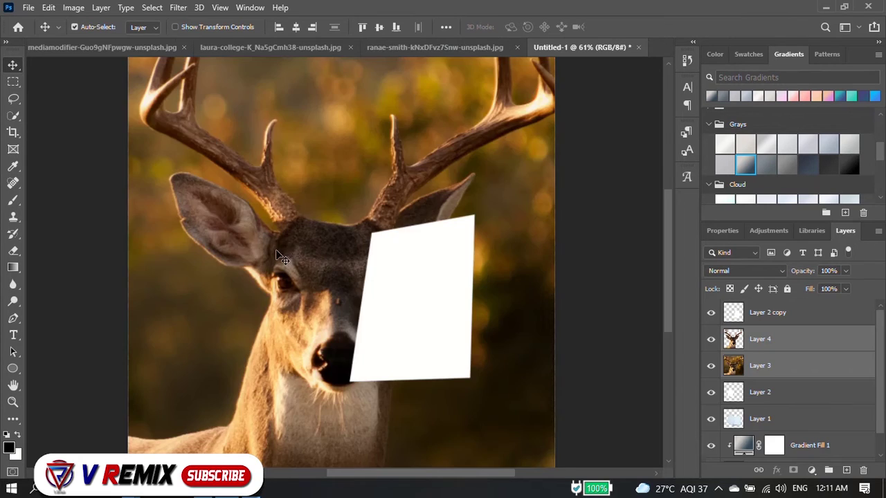
scroll(322, 213, "down", 5)
key("ctrl+t")
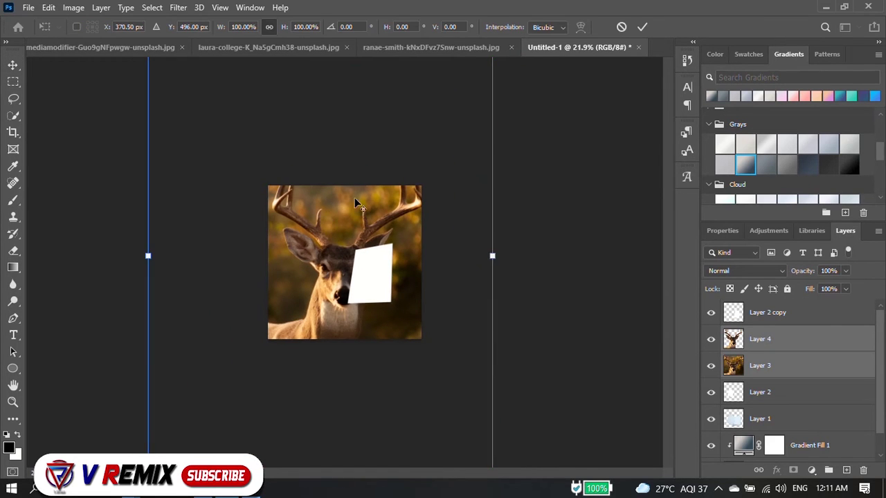
- Shrink the deer photo to about 16% and move it over the book
scroll(305, 300, "down", 4)
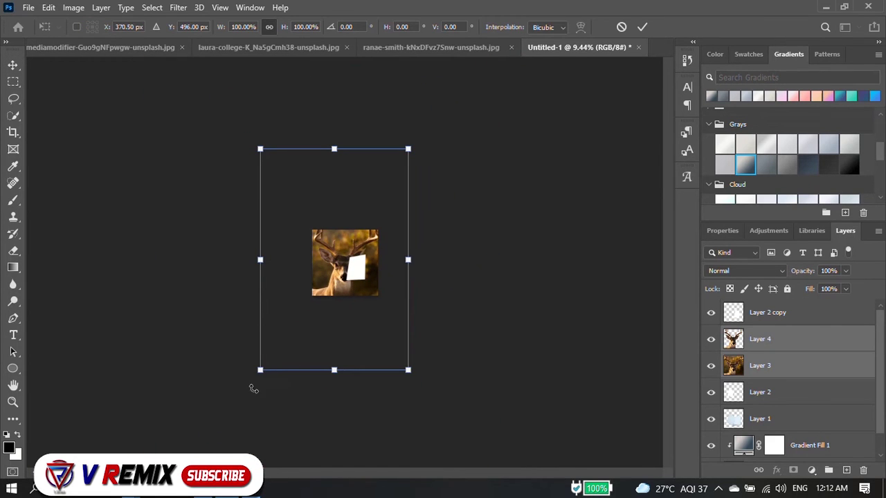
left_click_drag(261, 373, 313, 296)
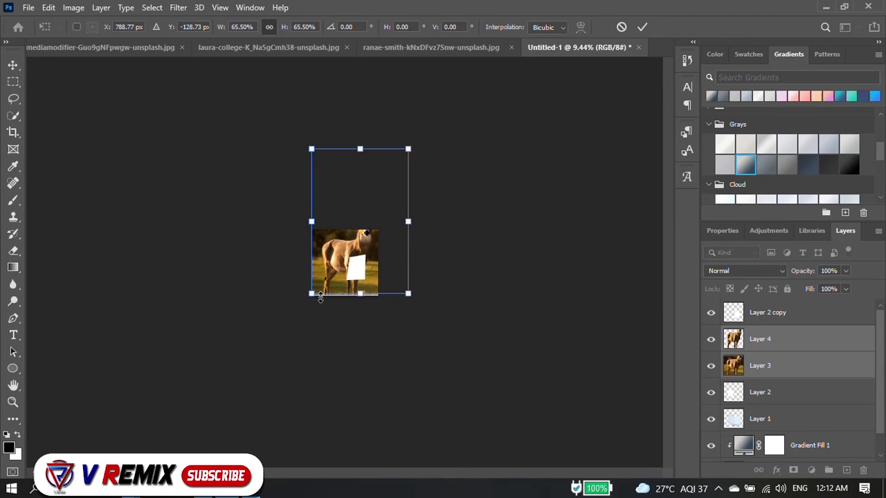
left_click_drag(408, 151, 343, 245)
scroll(343, 249, "up", 2)
scroll(343, 249, "up", 5)
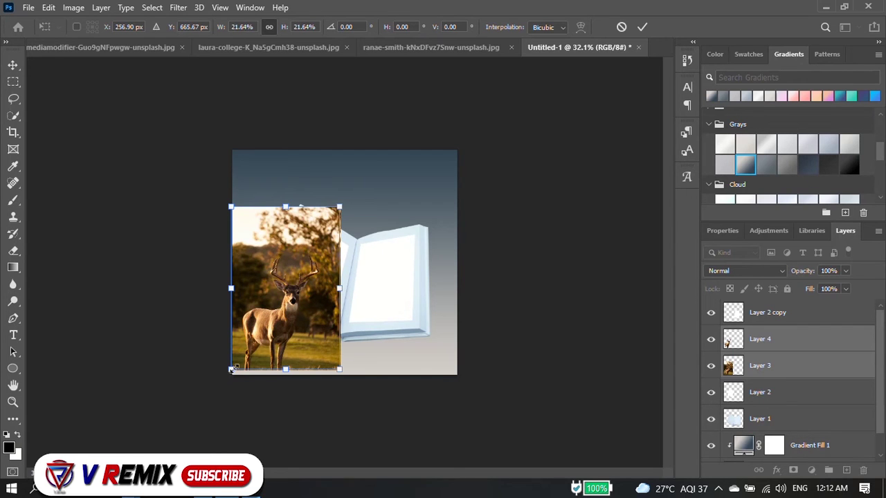
left_click_drag(231, 369, 256, 332)
left_click_drag(290, 289, 314, 267)
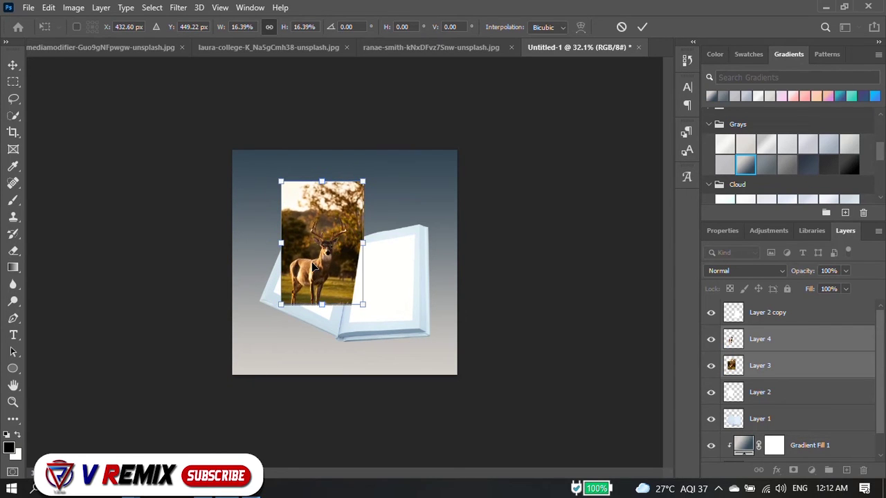
key("Return")
scroll(318, 273, "up", 3)
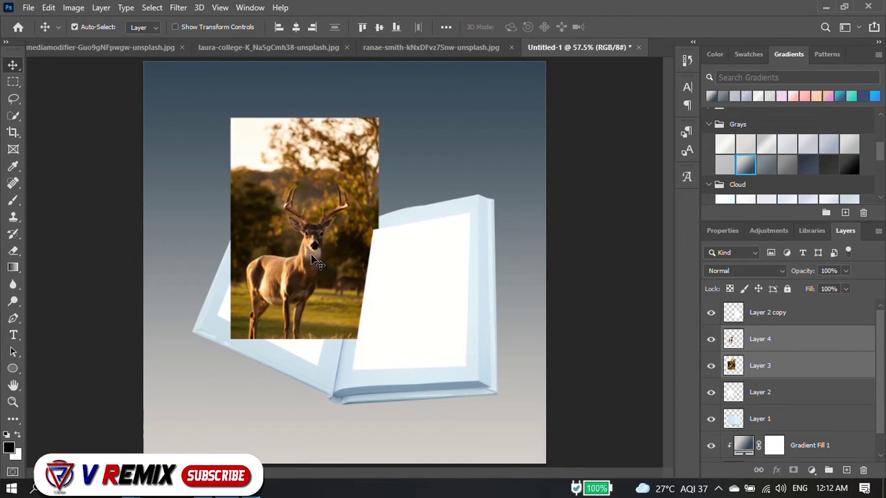
- Enlarge the deer photo to about 144% and place it over the left page
key("ctrl+t")
left_click_drag(378, 118, 415, 59)
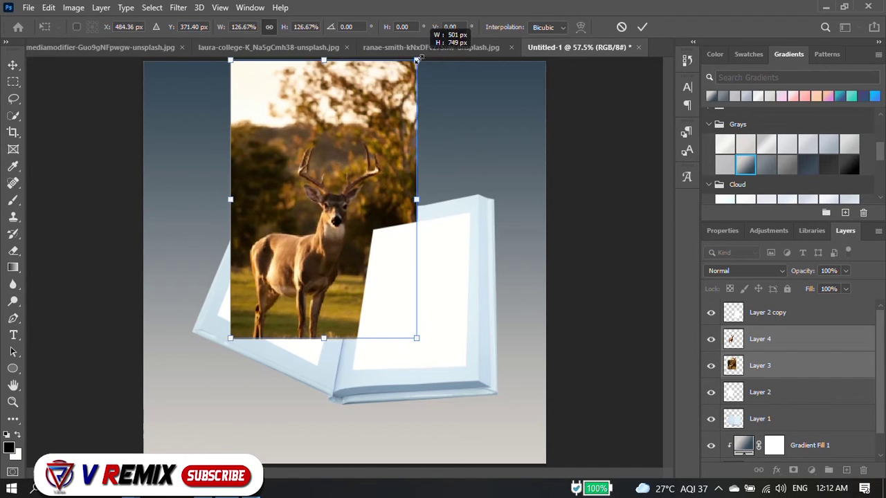
left_click_drag(314, 252, 289, 242)
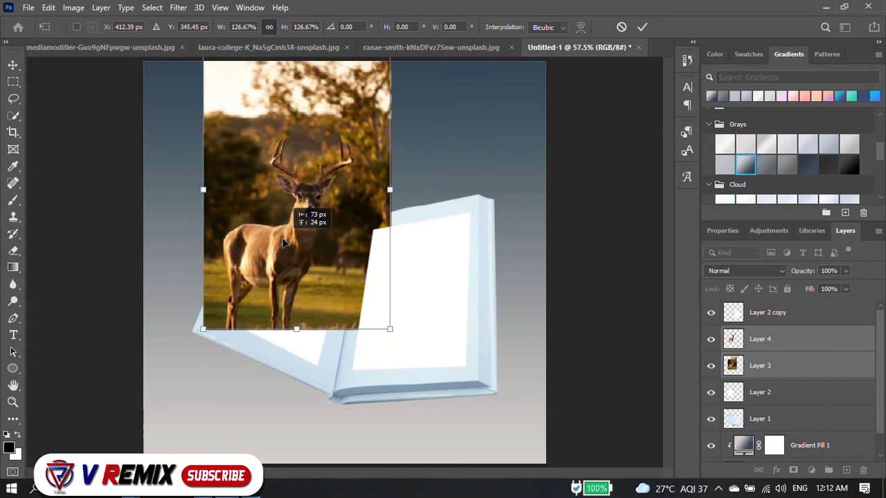
left_click_drag(289, 242, 298, 260)
left_click_drag(403, 102, 424, 63)
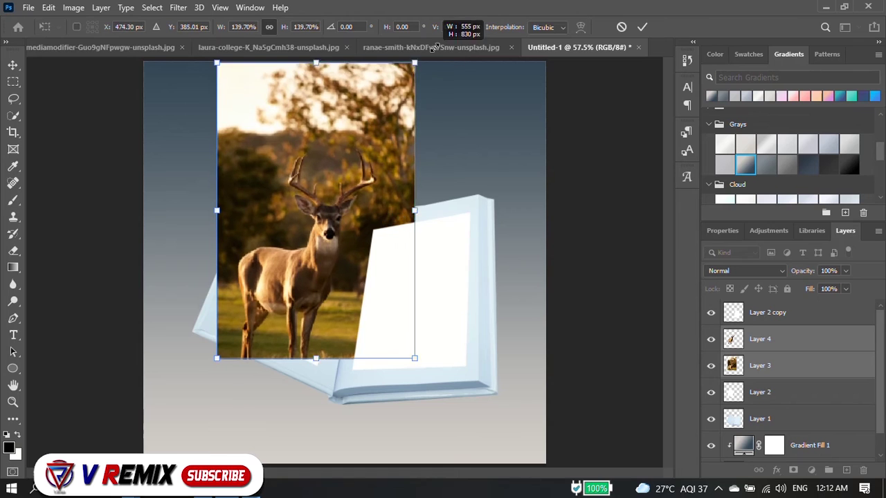
mouse_move(337, 192)
left_mouse_down()
mouse_move(328, 178)
mouse_move(329, 197)
left_mouse_up()
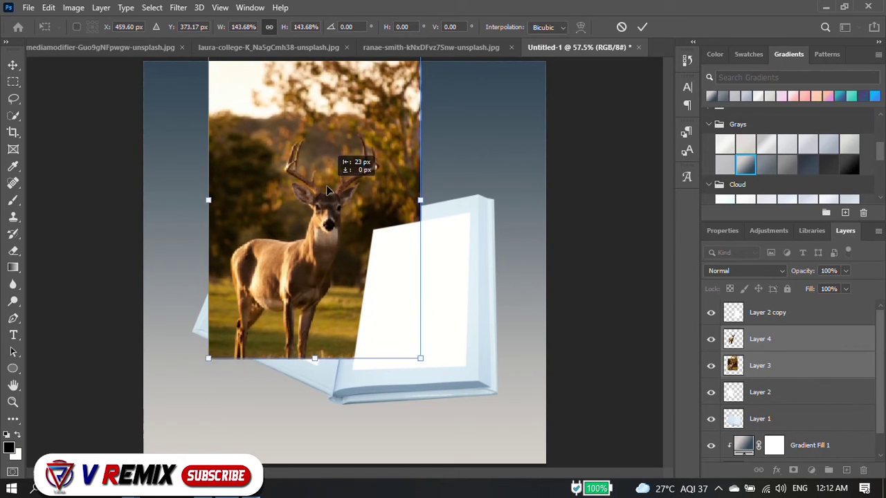
left_click(845, 270)
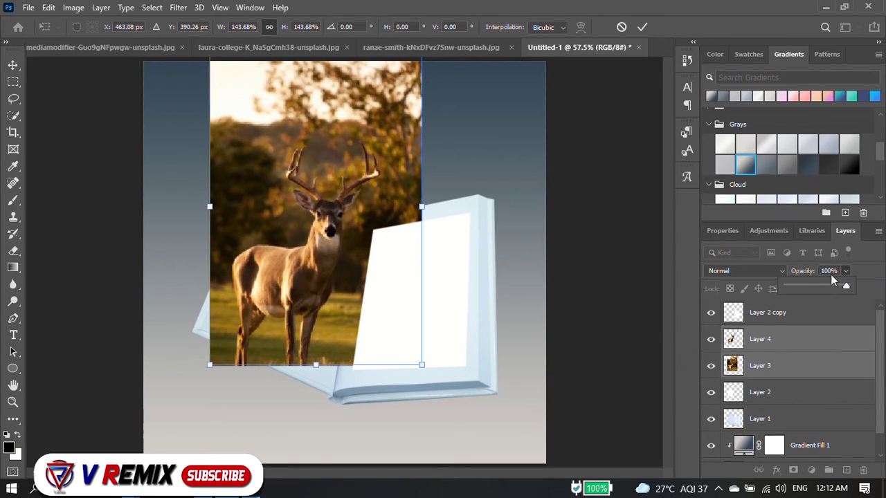
- Lower the deer layers to 50% opacity and flip the deer photo horizontally
left_click_drag(847, 285, 817, 289)
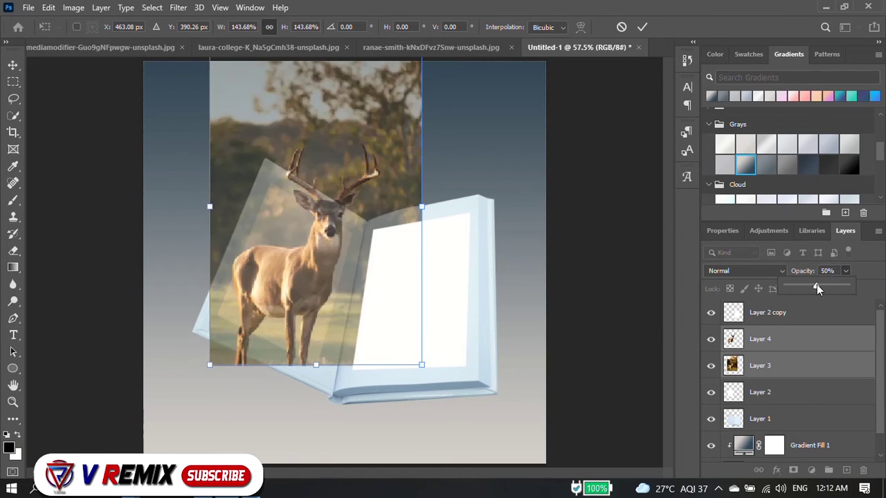
right_click(296, 266)
left_click(343, 244)
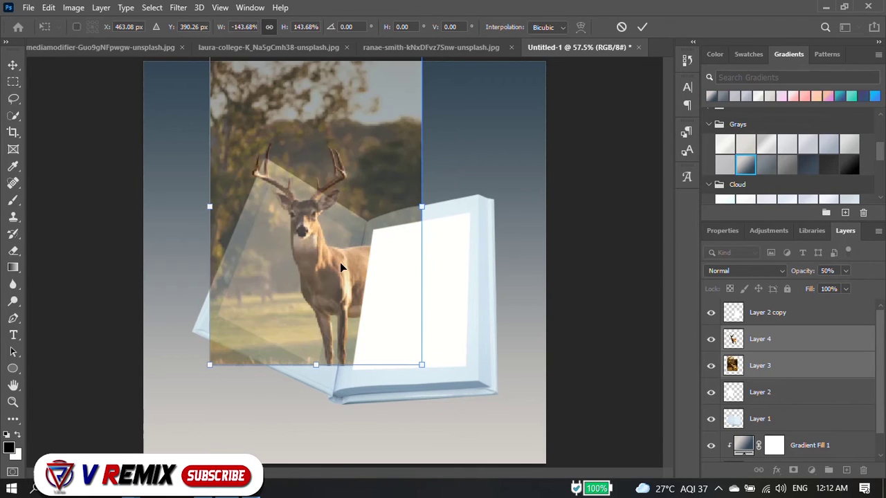
left_click_drag(341, 267, 271, 247)
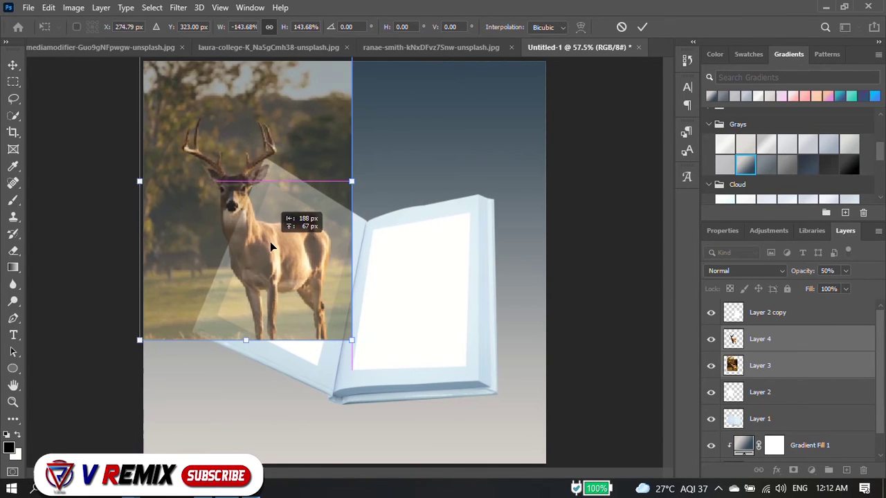
- Enlarge the mirrored deer to about 163% toward the left page's upper left, and commit
left_click_drag(246, 339, 361, 352)
mouse_move(329, 315)
left_mouse_down()
mouse_move(314, 304)
mouse_move(323, 307)
left_mouse_up()
left_click_drag(358, 348, 365, 359)
mouse_move(319, 298)
left_mouse_down()
mouse_move(309, 282)
mouse_move(318, 302)
left_mouse_up()
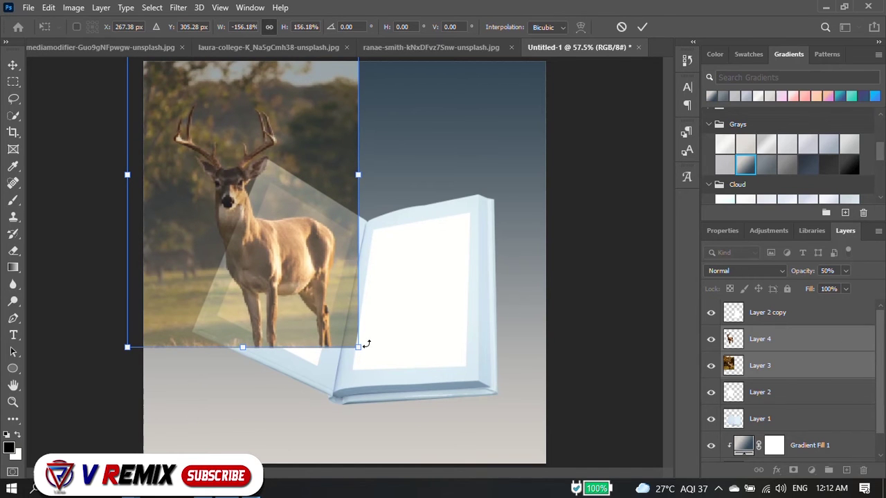
left_click_drag(367, 344, 368, 361)
left_click_drag(322, 319, 318, 303)
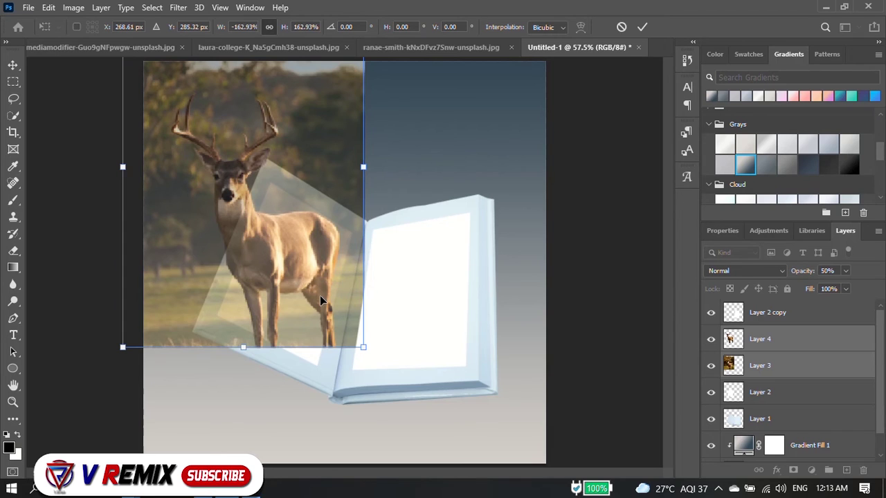
key("Return")
scroll(370, 312, "down", 2)
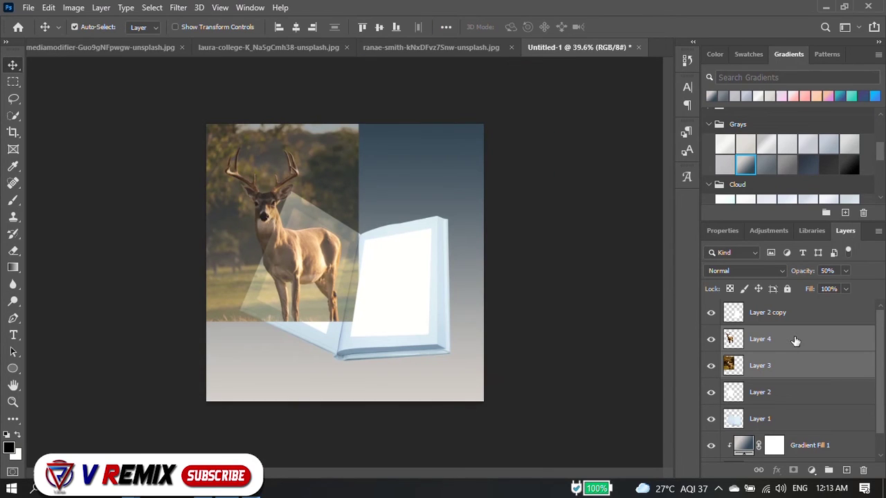
- Raise the deer layers to 85% opacity and select everything outside the left page
left_click(845, 270)
scroll(399, 307, "up", 2)
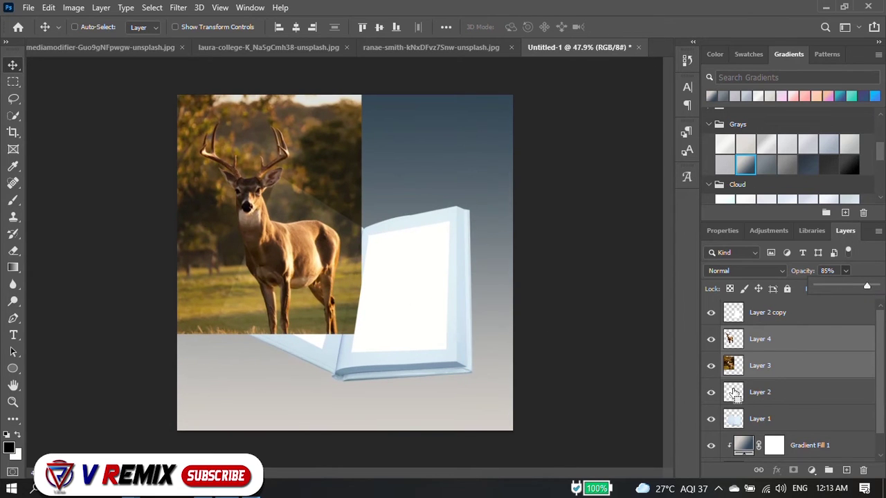
left_click(734, 427, "ctrl")
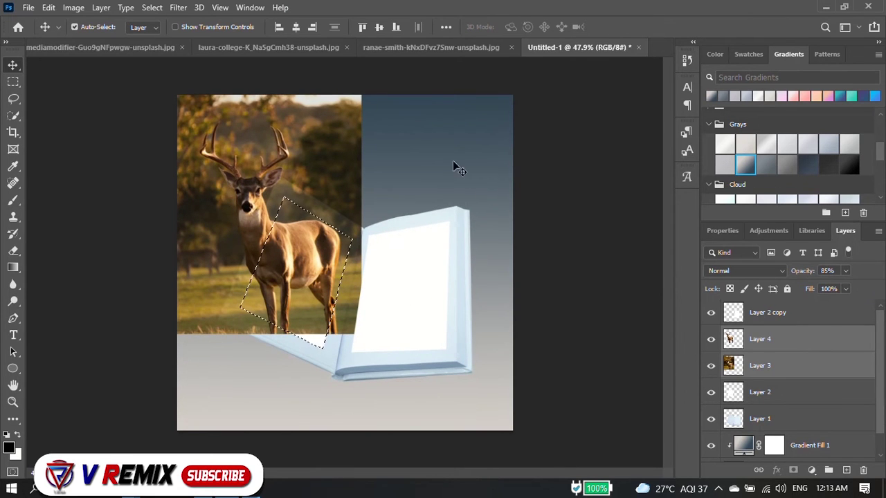
left_click(178, 8)
left_click(152, 7)
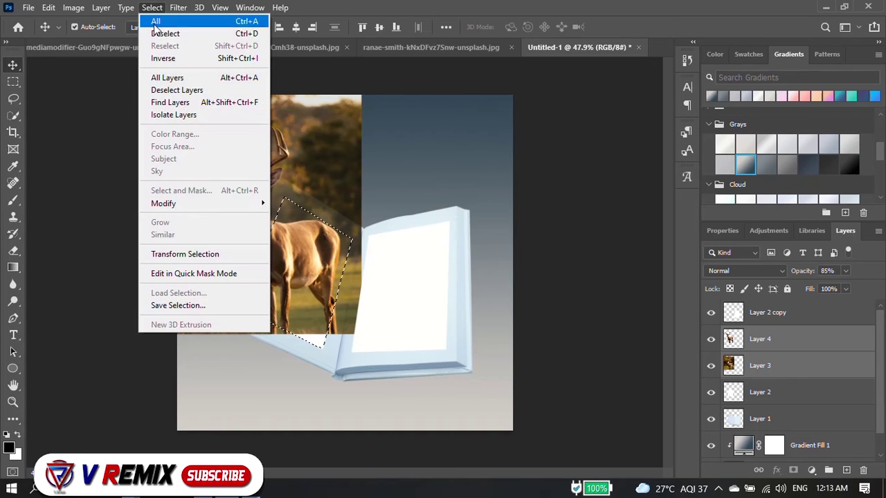
left_click(163, 58)
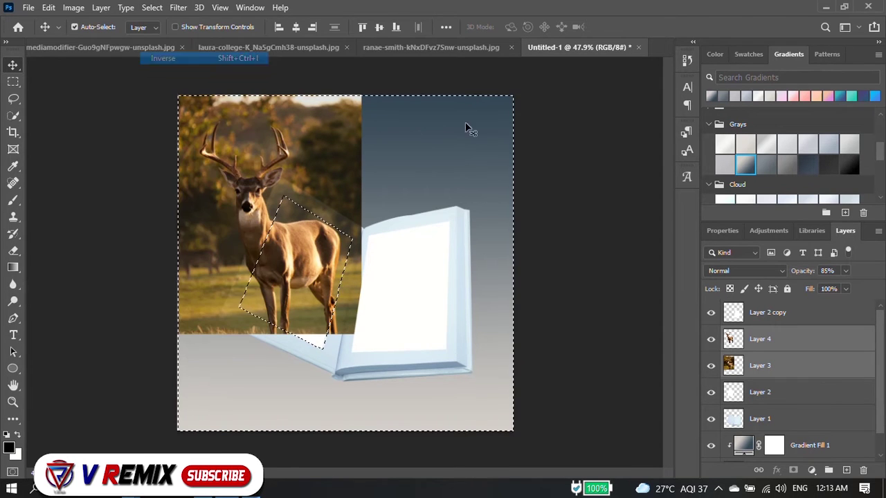
- Delete Layer 3's deer photo outside the left page and deselect
left_click(793, 368)
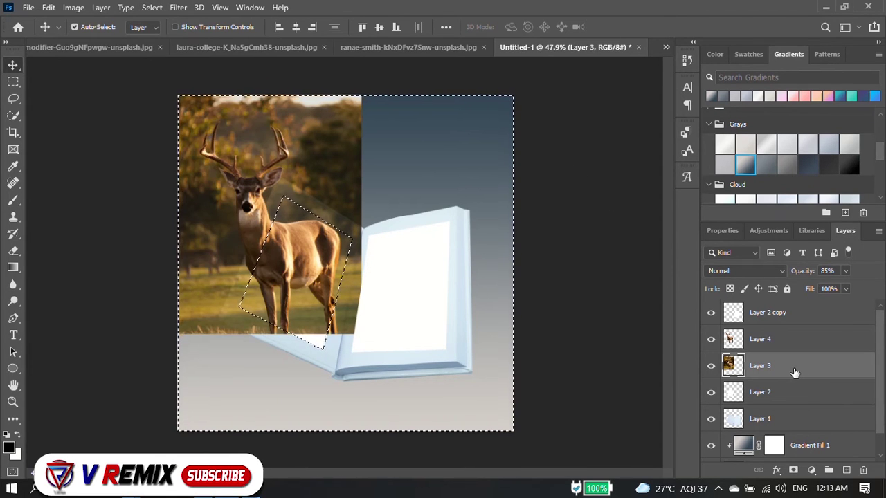
key("Delete")
key("ctrl+d")
scroll(246, 240, "up", 5)
scroll(287, 255, "down", 2)
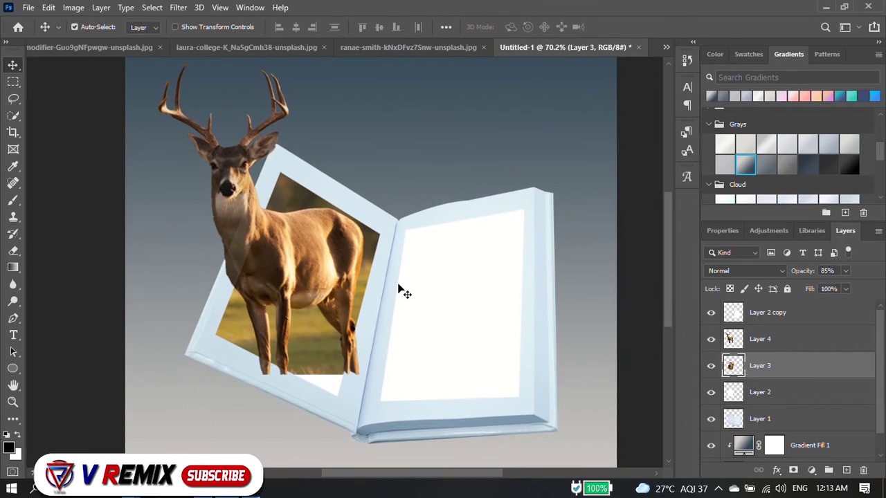
left_click(744, 341)
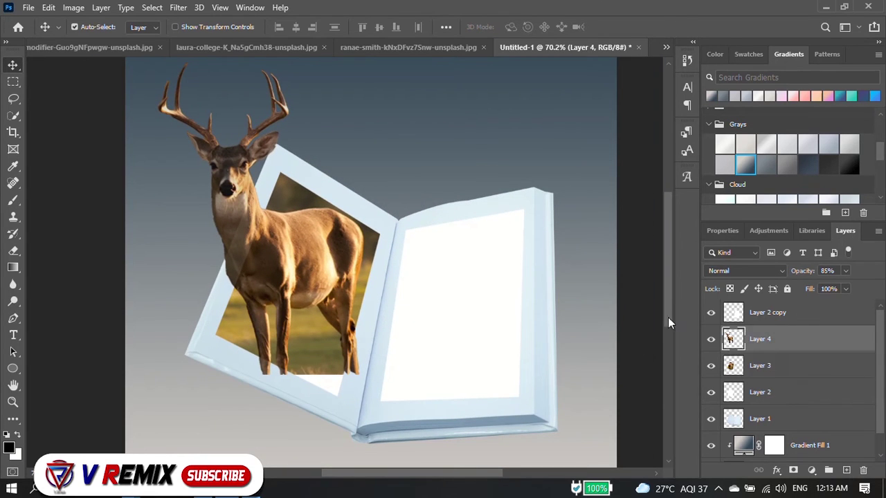
- Erase Layer 4's cutout deer outside the left page, deselect, and bring up the dolphin photo document
left_click(732, 392, "ctrl")
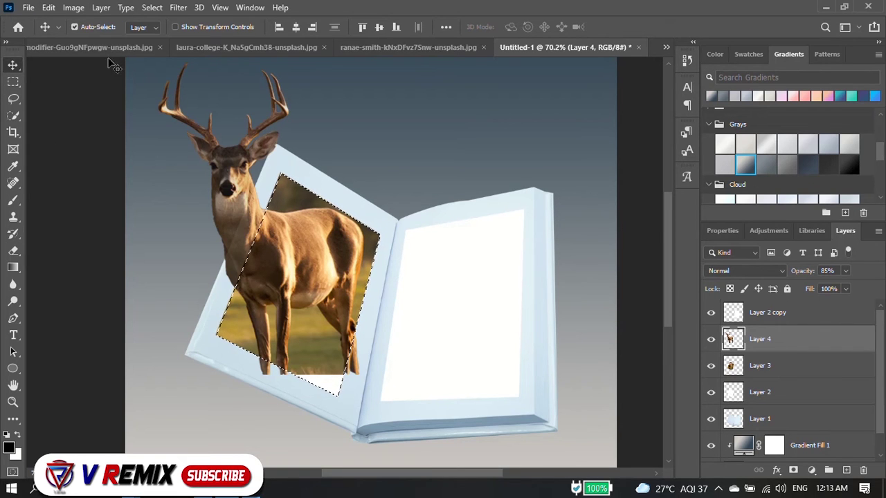
left_click(151, 7)
left_click(164, 58)
key("e")
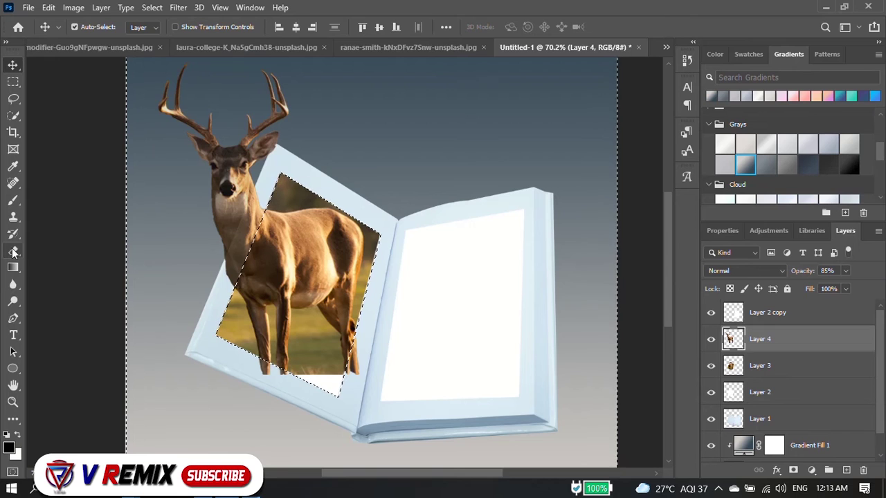
scroll(331, 339, "up", 1)
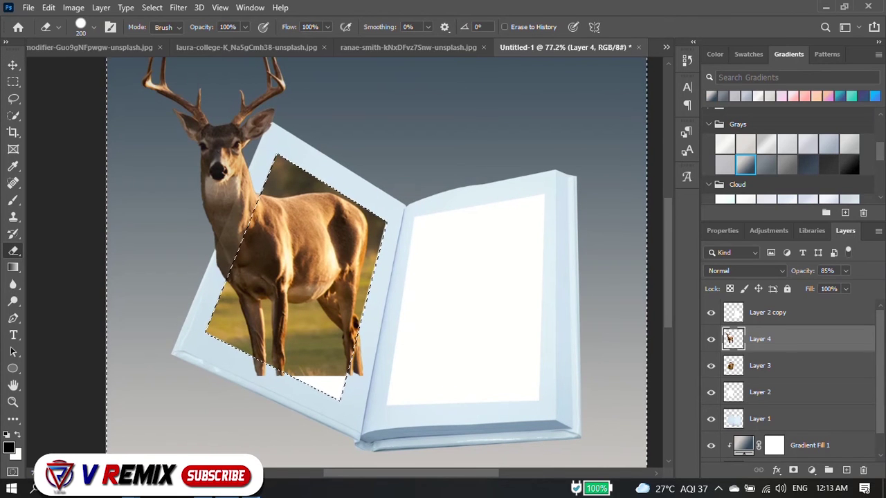
key("bracketleft")
key("bracketleft")
key("bracketleft")
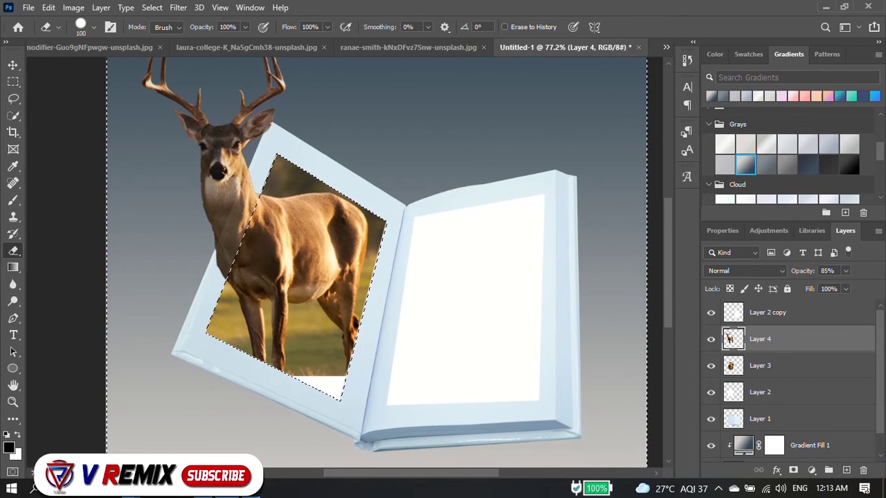
key("ctrl+d")
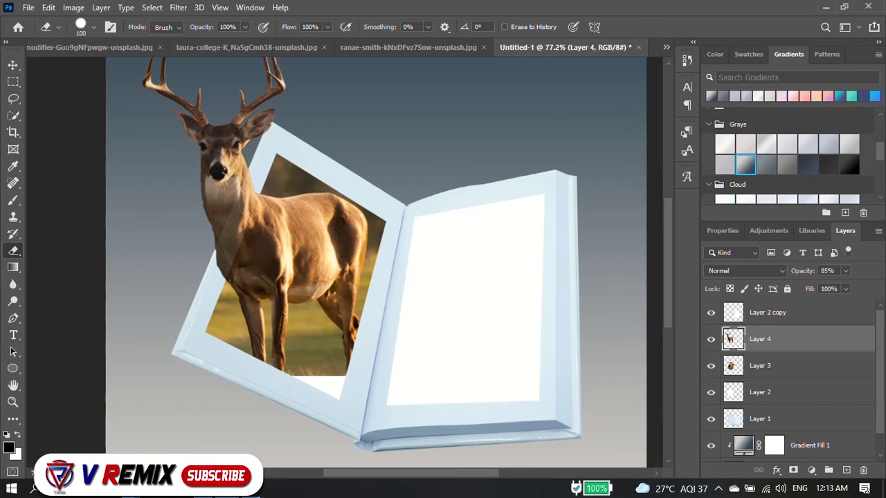
scroll(377, 254, "down", 1)
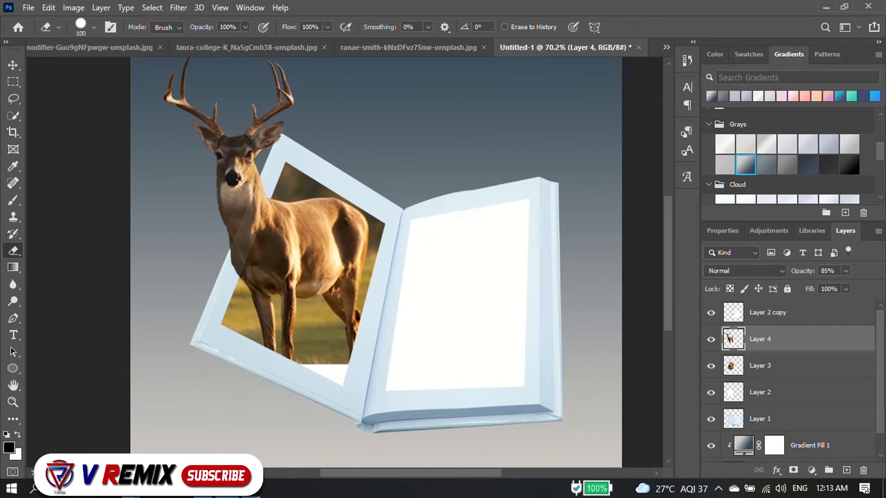
left_click(408, 47)
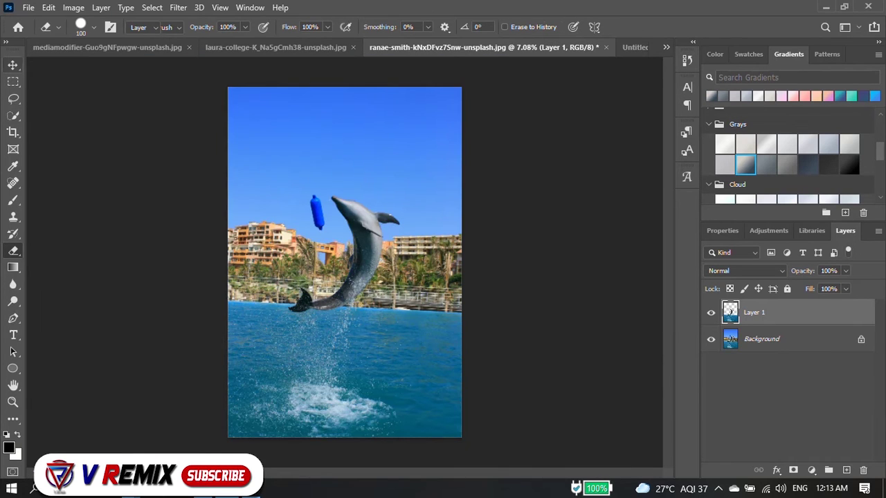
- Unlock the dolphin photo's Background and drag both dolphin layers into the book composition
key("v")
left_click(730, 339)
double_click(729, 339)
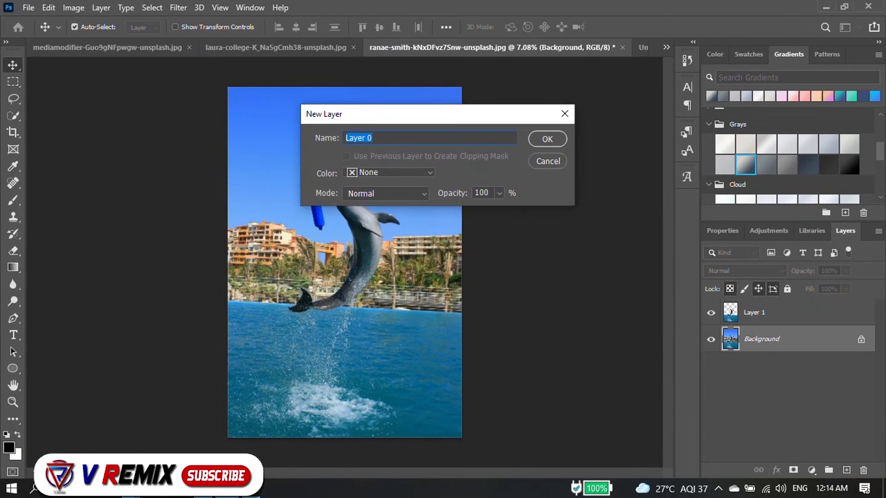
key("Return")
left_click(754, 312, "shift")
left_click(75, 26)
mouse_move(345, 263)
left_mouse_down()
mouse_move(627, 47)
mouse_move(374, 263)
left_mouse_up()
scroll(374, 263, "down", 5)
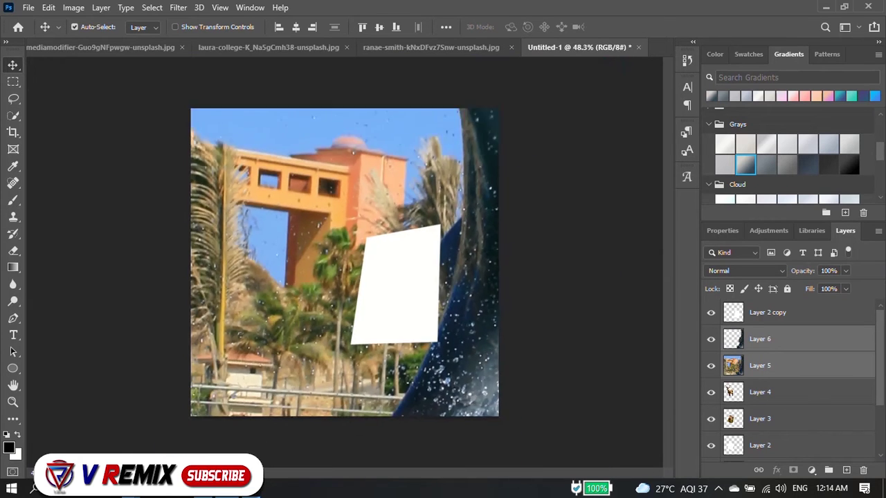
- Scale the dolphin layers to about 13.8% and position them over the right page
key("ctrl+t")
scroll(344, 263, "down", 3)
scroll(344, 263, "down", 2)
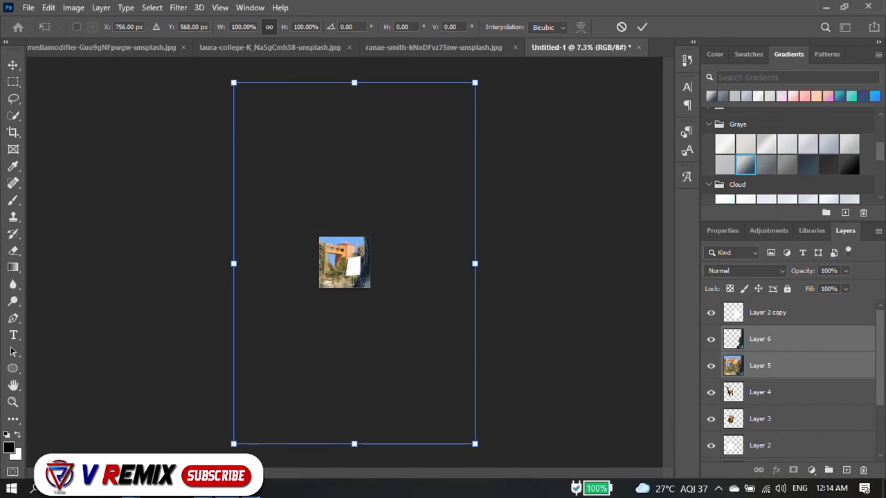
left_click_drag(474, 82, 372, 236)
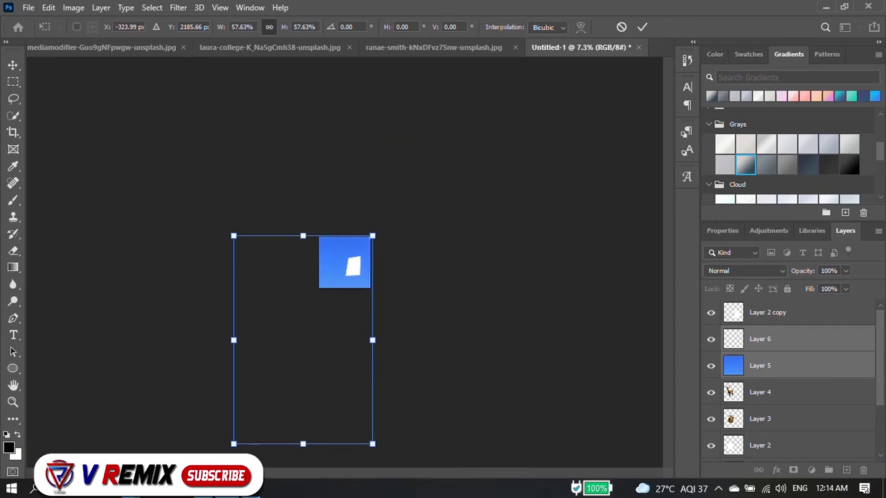
left_click_drag(233, 443, 332, 296)
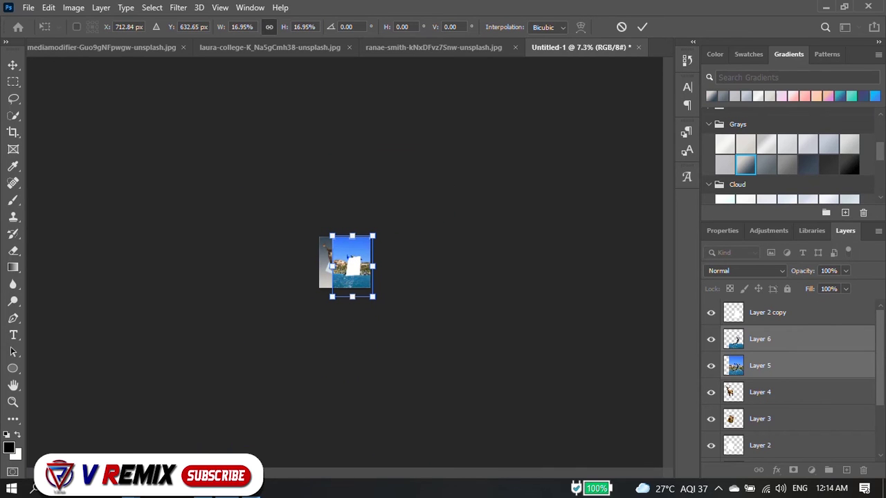
scroll(345, 263, "up", 7)
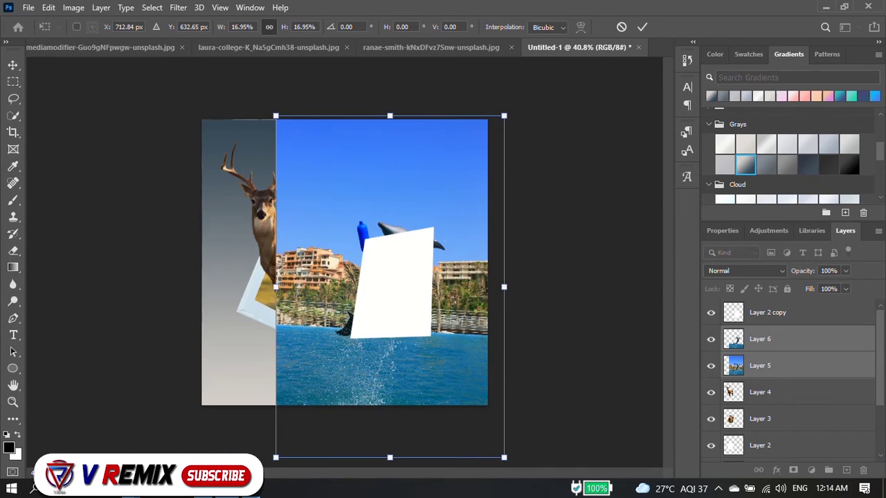
left_click_drag(503, 116, 489, 139)
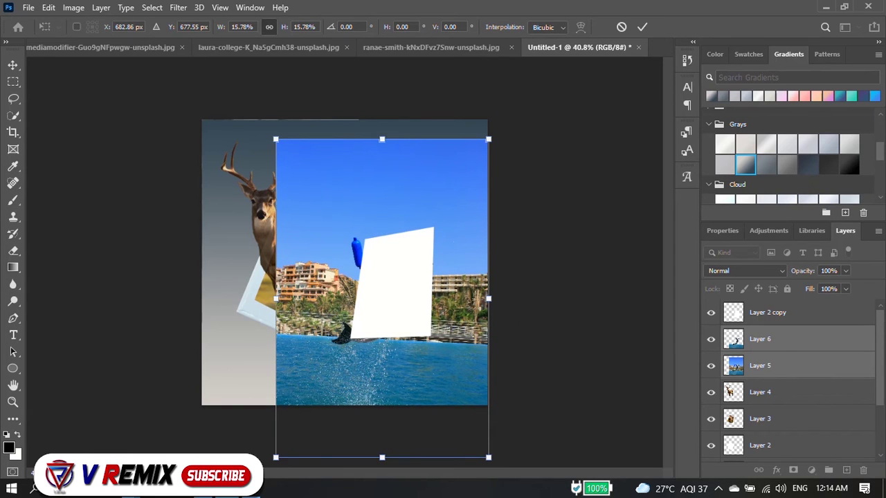
left_click_drag(275, 457, 352, 342)
mouse_move(479, 237)
left_mouse_down()
mouse_move(460, 238)
mouse_move(465, 233)
left_mouse_up()
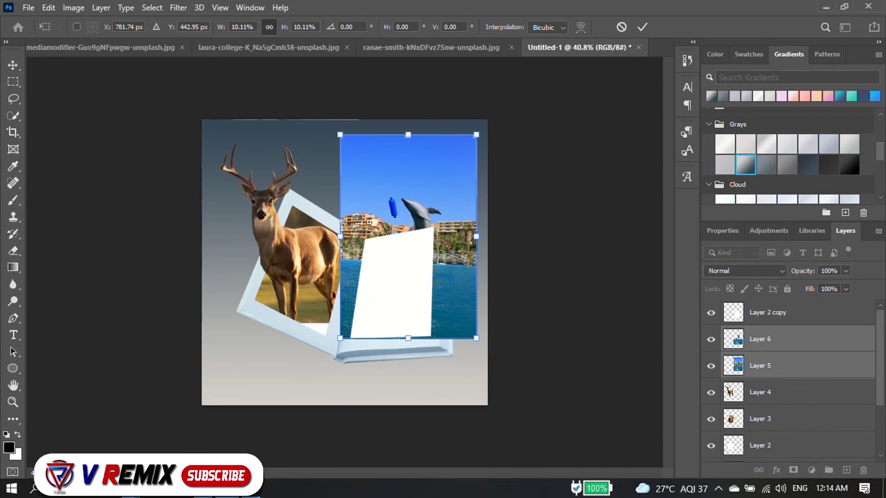
left_click_drag(476, 135, 524, 60)
left_click_drag(478, 213, 454, 236)
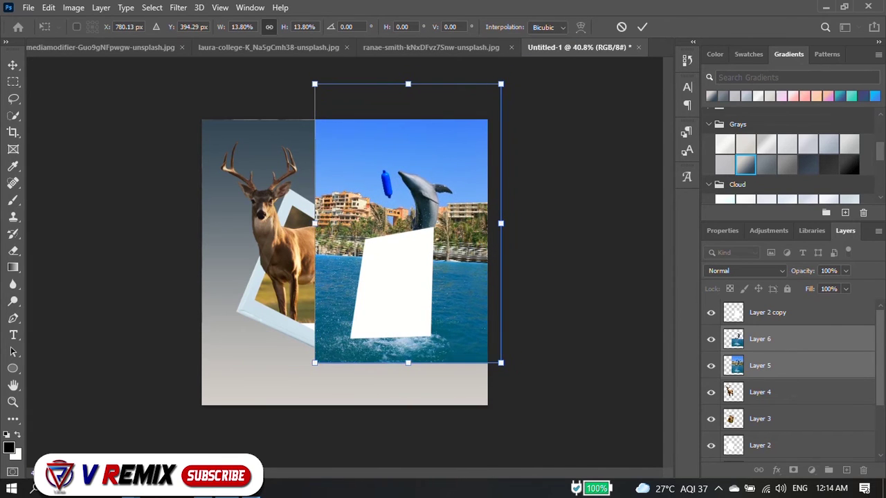
key("Return")
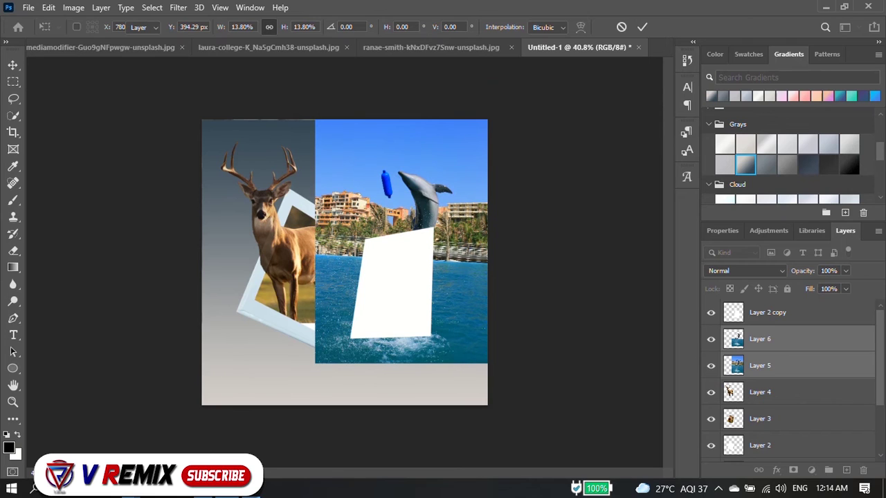
- Raise the water layers above the paper and delete Layer 5 outside the right page
key("ctrl+bracketright")
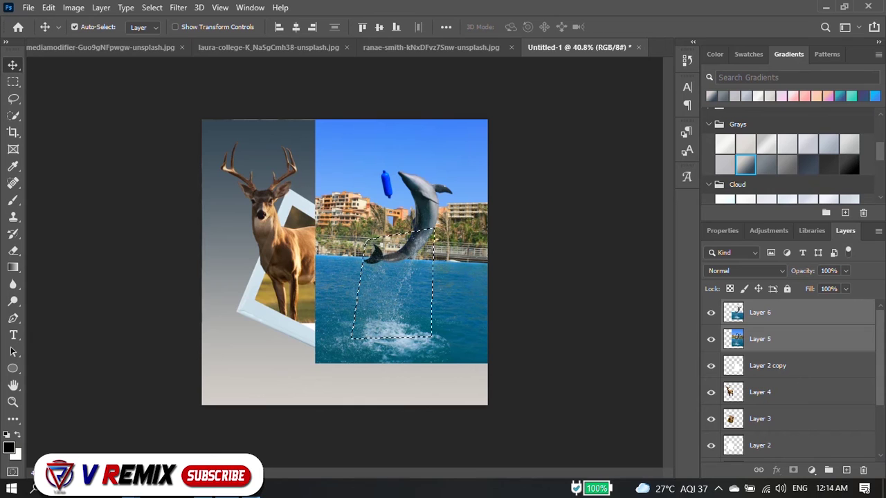
left_click(152, 7)
left_click(163, 58)
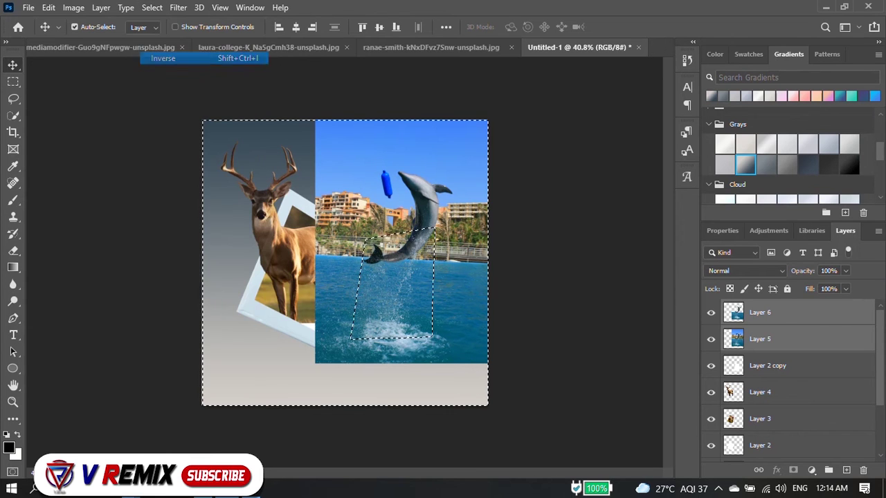
left_click(760, 339)
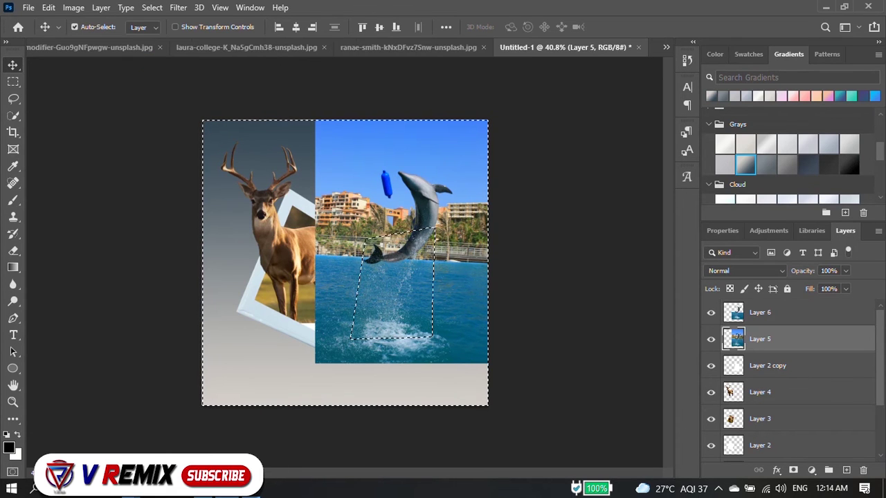
key("Delete")
left_click(74, 26)
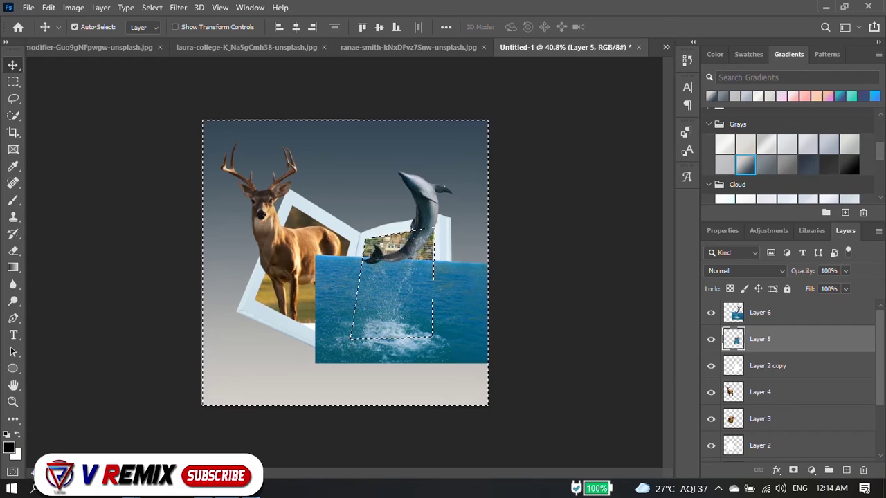
key("ctrl+d")
key("ctrl+z")
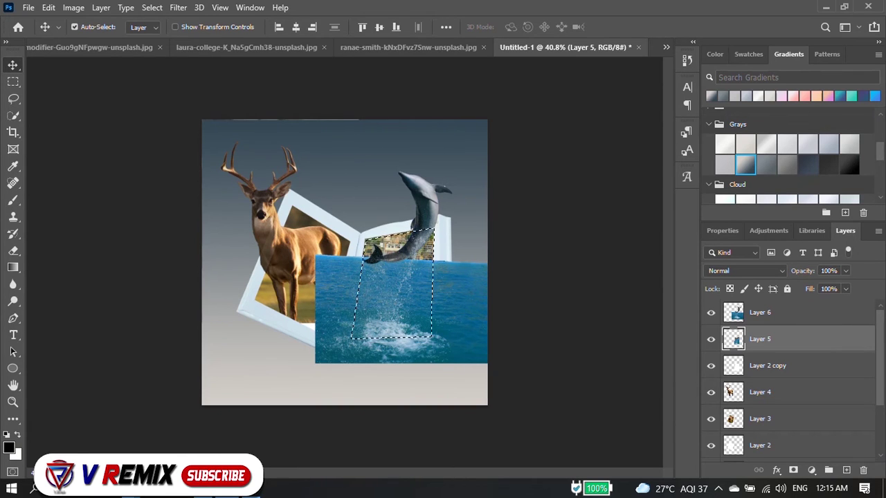
- Erase Layer 6's water outside the right page with a 600 px eraser
key("alt+bracketright")
left_click(151, 8)
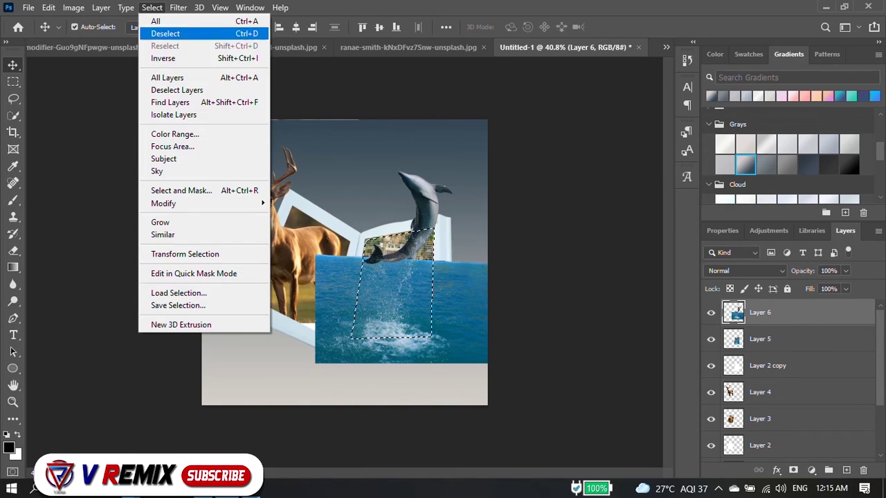
key("e")
key("bracketright")
key("bracketright")
key("bracketright")
left_click(273, 307)
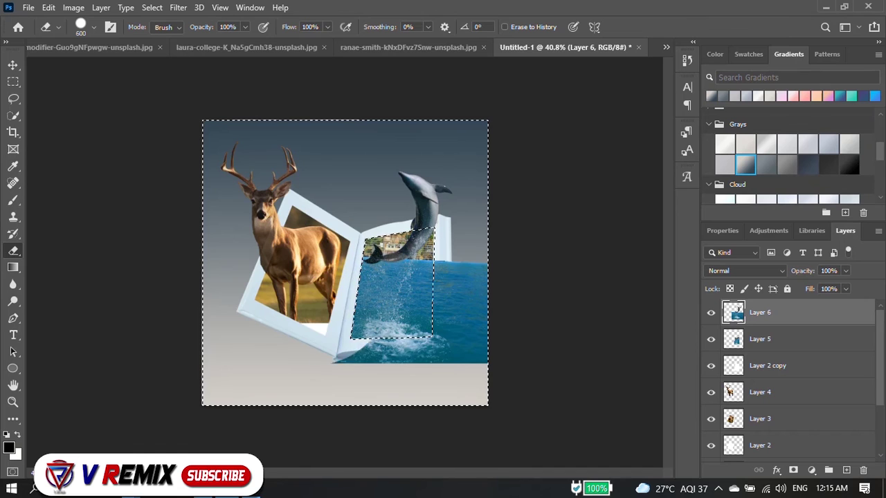
left_click_drag(381, 443, 526, 325)
key("ctrl+d")
scroll(381, 287, "up", 1)
scroll(381, 287, "up", 2)
scroll(381, 287, "up", 2)
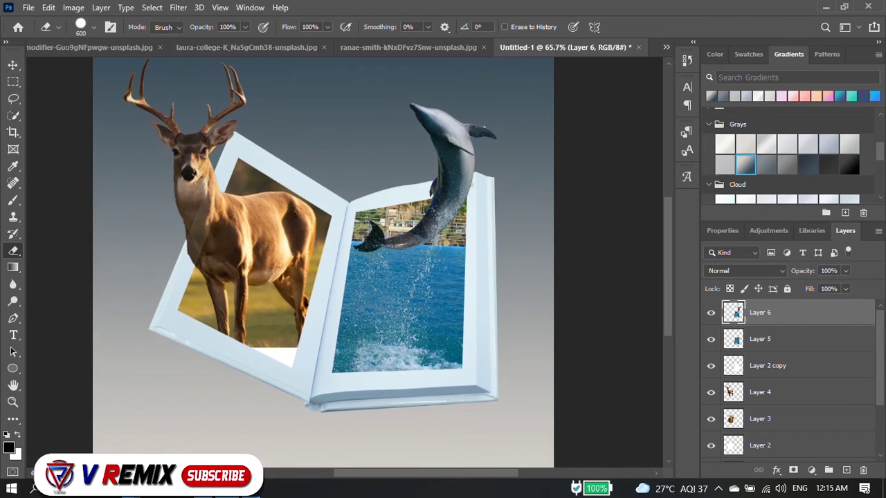
- Set the deer Layer 4 to 100% opacity and fit the canvas in the window
key("v")
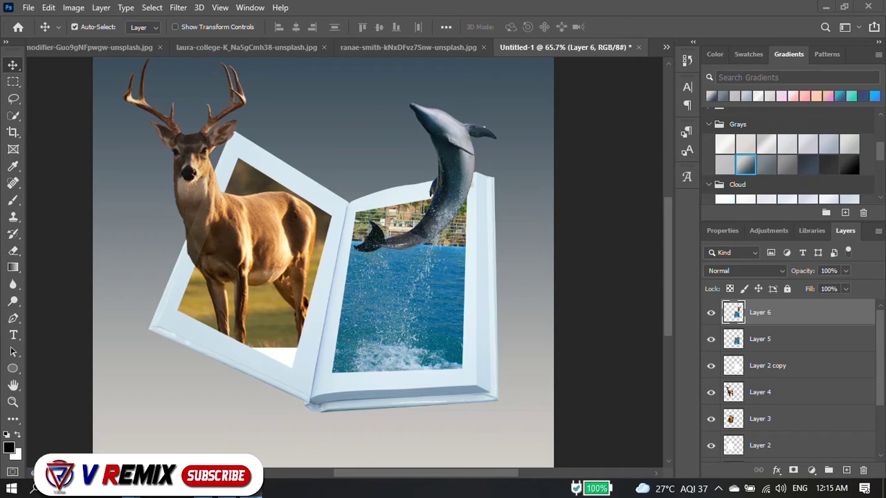
left_click(760, 391)
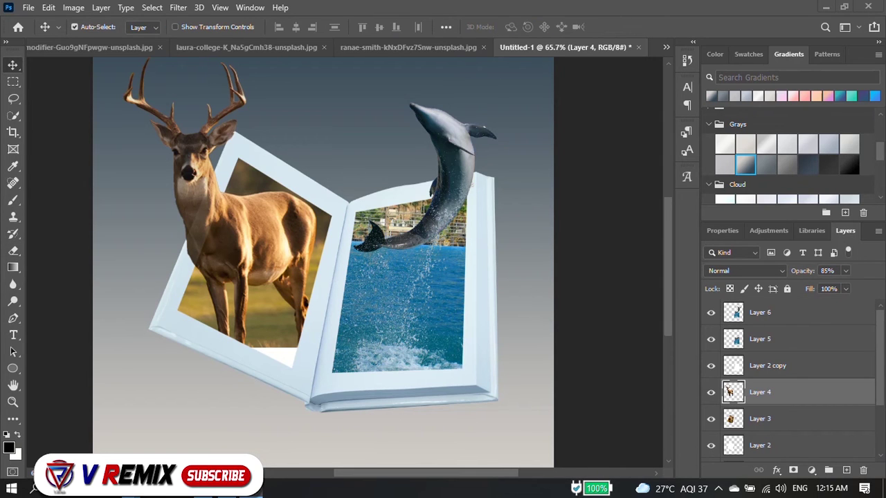
left_click(845, 271)
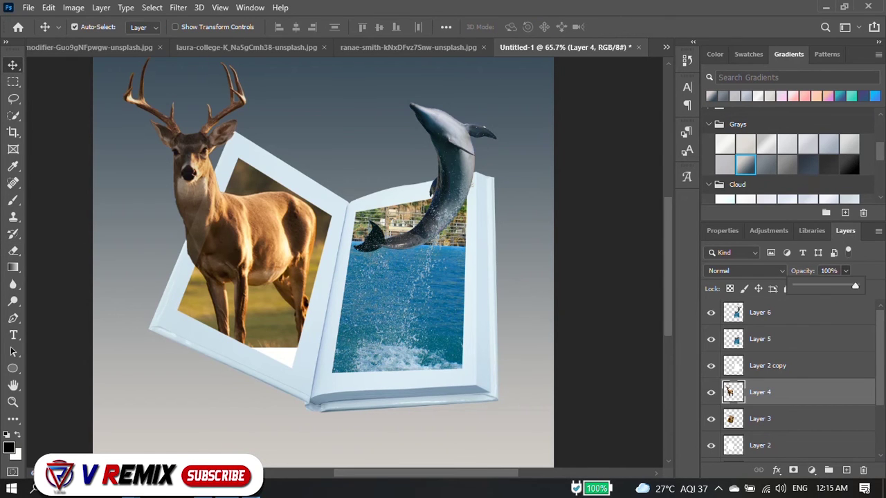
left_click_drag(847, 286, 854, 286)
key("ctrl+0")
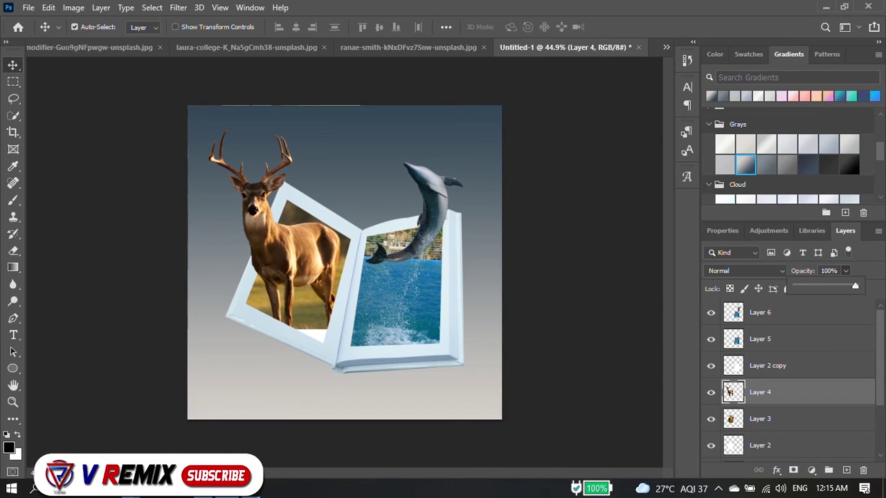
key("alt+bracketright")
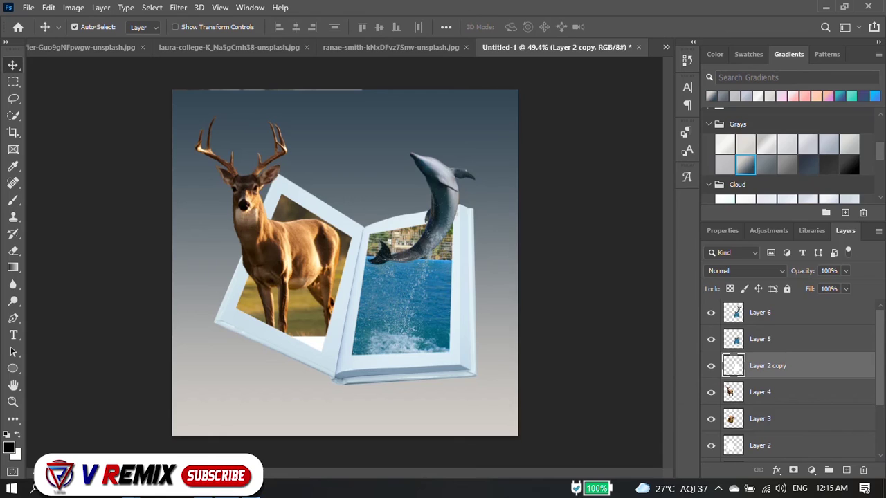
- Enable Drop Shadow on Layer 2 copy, tuned to 83% opacity, 5 px distance, 11% spread, 10 px size
double_click(817, 366)
left_click(387, 363)
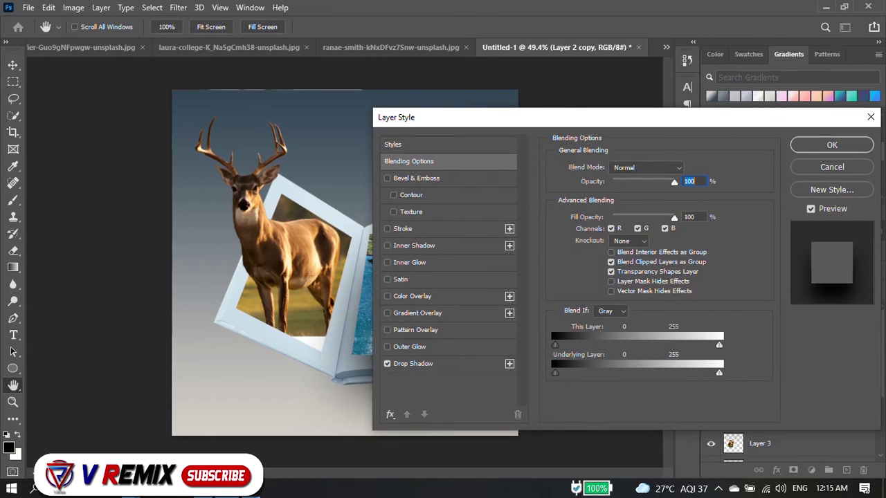
left_click_drag(443, 117, 560, 125)
left_click(530, 372)
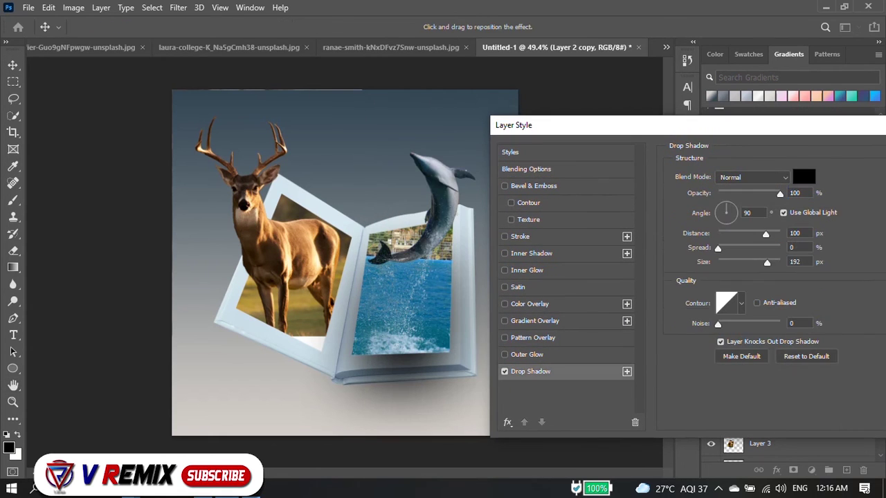
left_click_drag(767, 263, 717, 263)
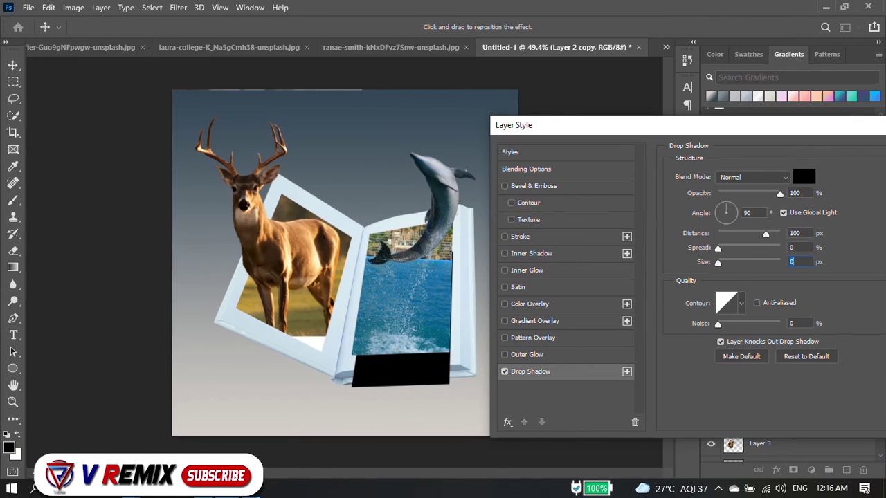
mouse_move(765, 234)
left_mouse_down()
mouse_move(725, 233)
mouse_move(724, 248)
left_mouse_up()
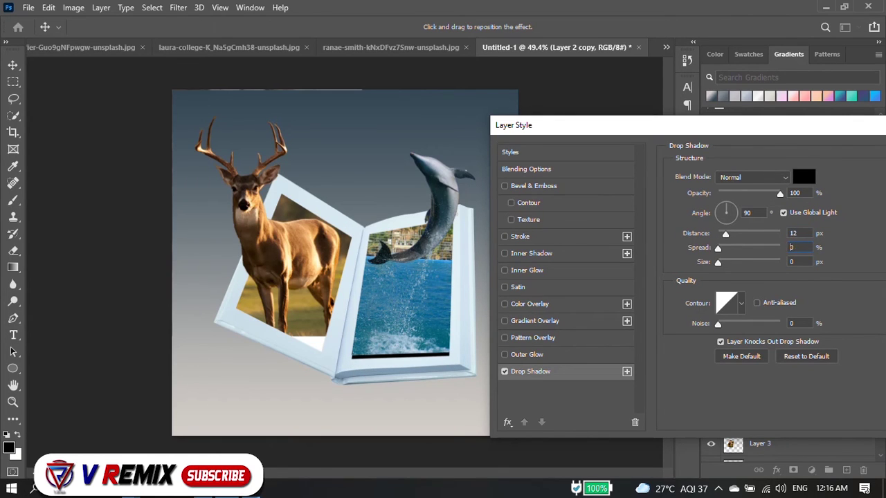
left_click_drag(725, 234, 721, 234)
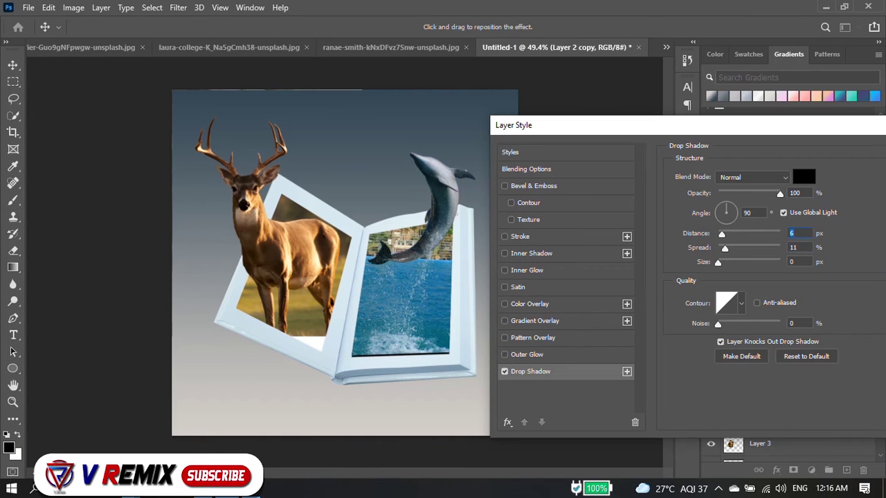
left_click_drag(717, 262, 728, 262)
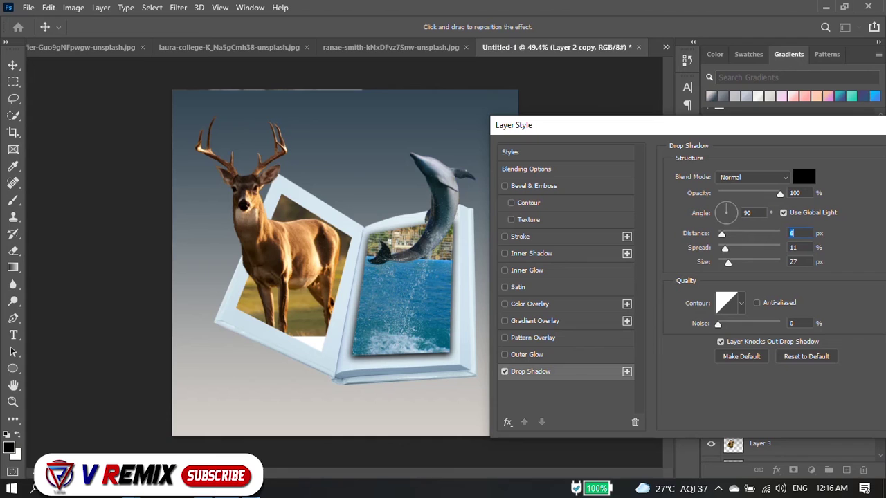
left_click_drag(728, 262, 721, 262)
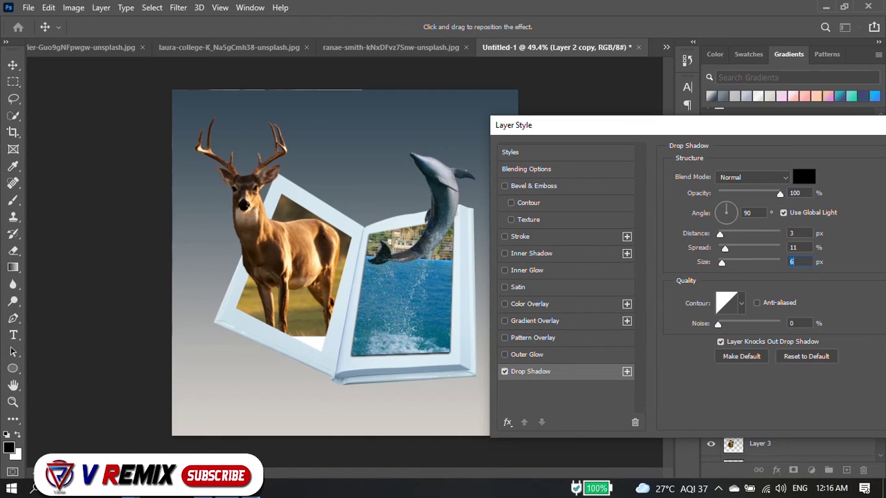
left_click_drag(722, 233, 729, 263)
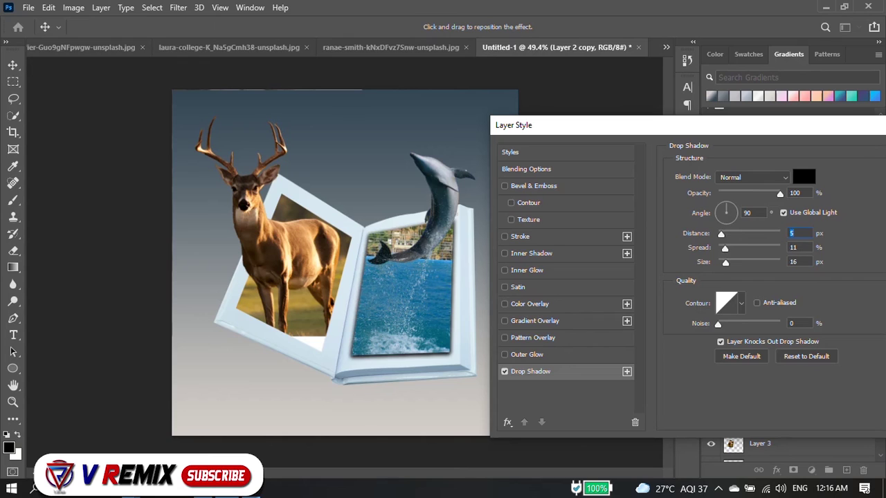
left_click_drag(779, 194, 769, 193)
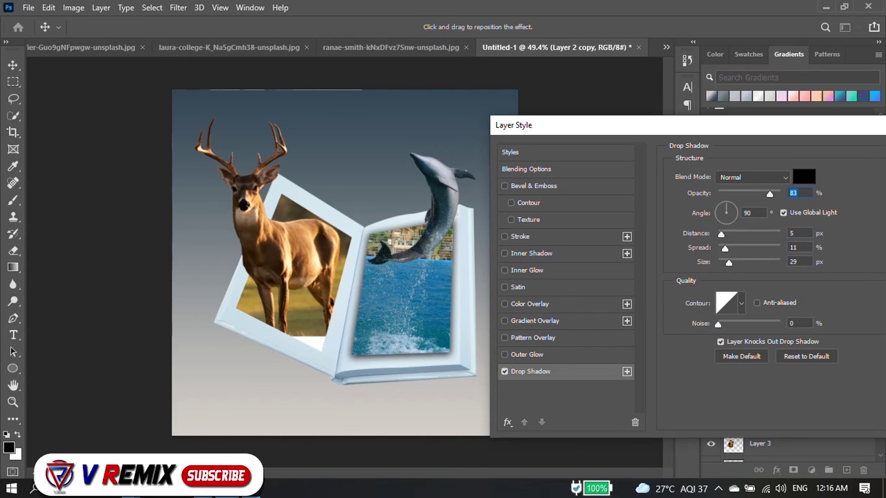
mouse_move(728, 263)
left_mouse_down()
mouse_move(736, 262)
mouse_move(723, 262)
left_mouse_up()
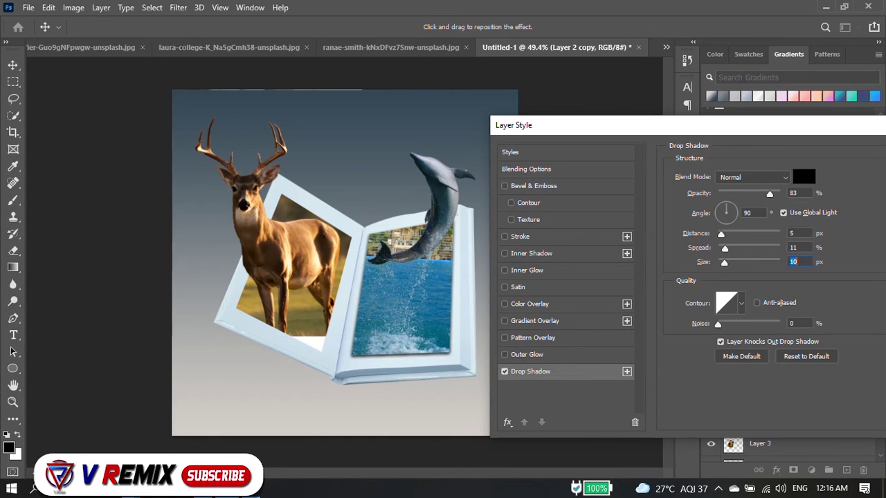
left_click_drag(801, 154, 720, 130)
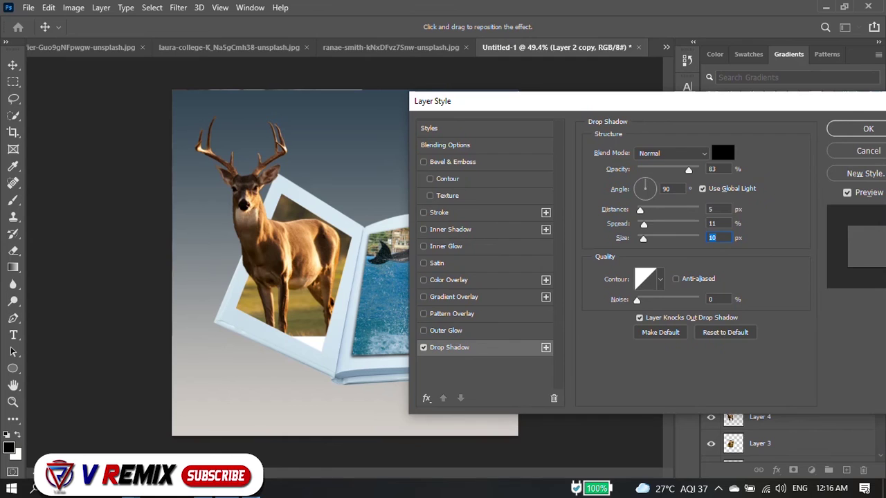
key("Return")
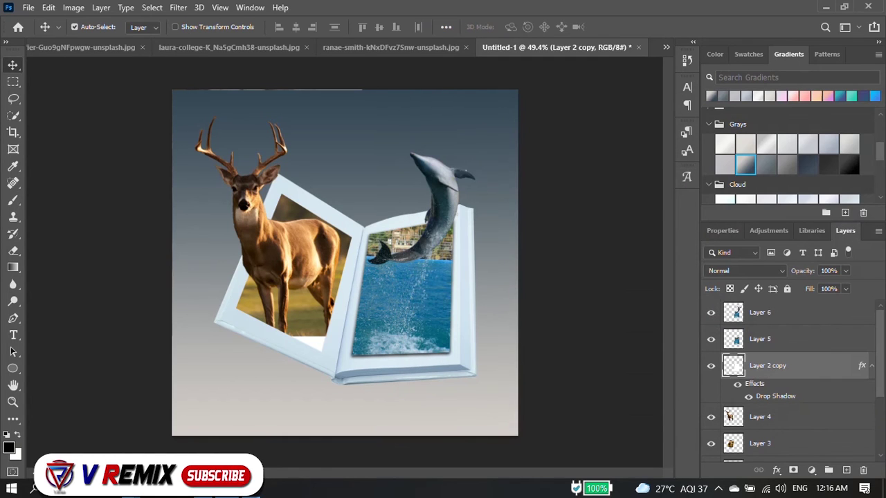
- Copy Layer 2 copy's drop shadow effect onto Layer 2
scroll(789, 380, "down", 3)
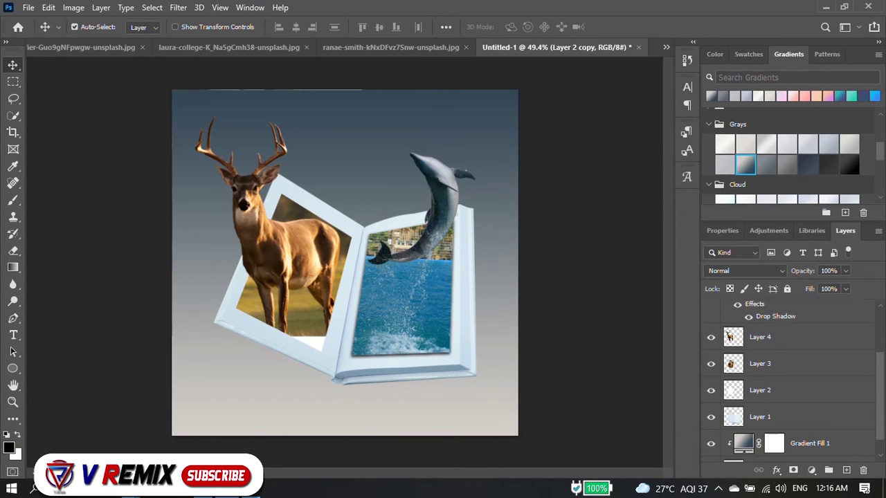
scroll(789, 374, "up", 1)
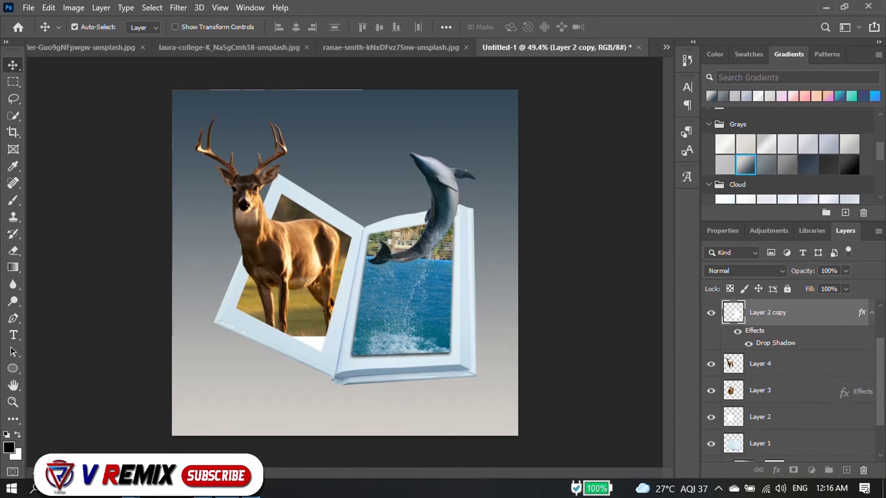
left_click_drag(861, 312, 795, 391)
key("ctrl+z")
left_click_drag(862, 312, 861, 392)
scroll(344, 263, "up", 2)
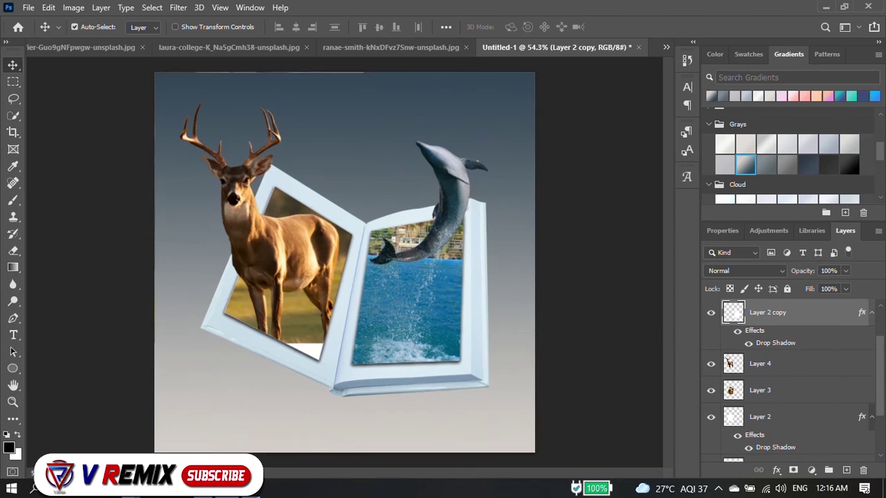
scroll(344, 263, "down", 3)
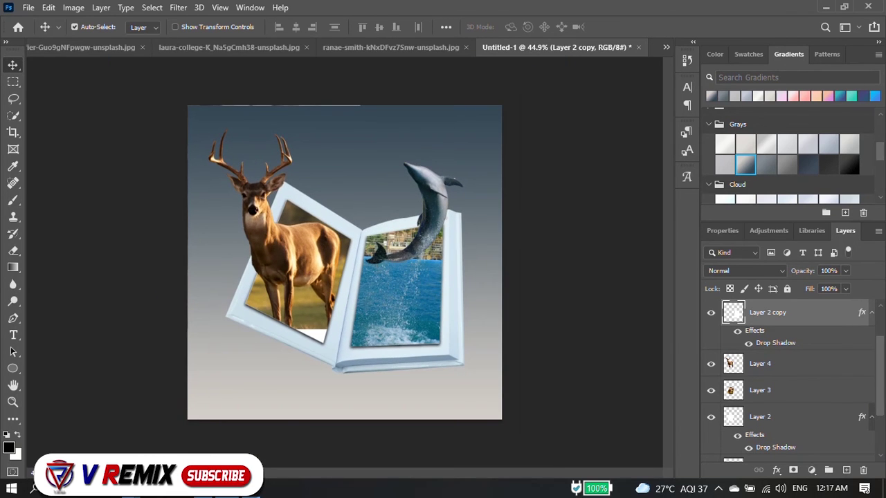
scroll(788, 380, "down", 3)
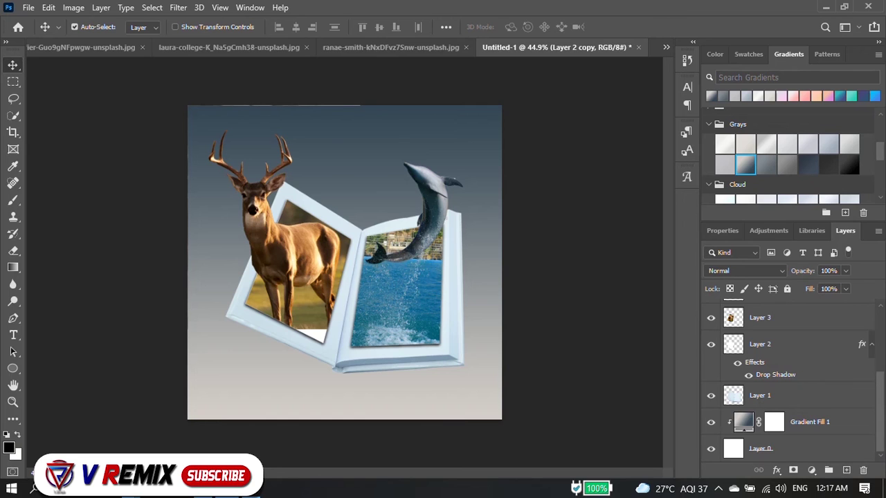
scroll(789, 381, "up", 3)
scroll(345, 263, "down", 1)
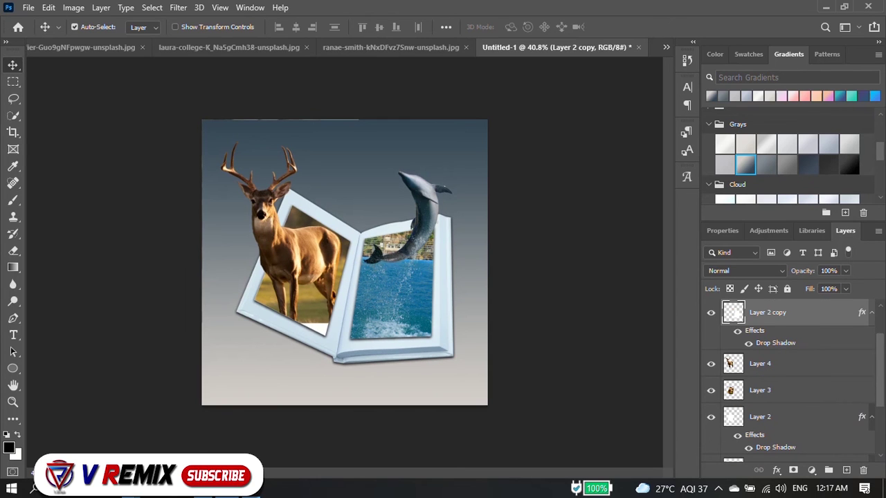
scroll(789, 381, "down", 2)
- Widen Layer 2's drop shadow spread to 51 and apply it
double_click(775, 394)
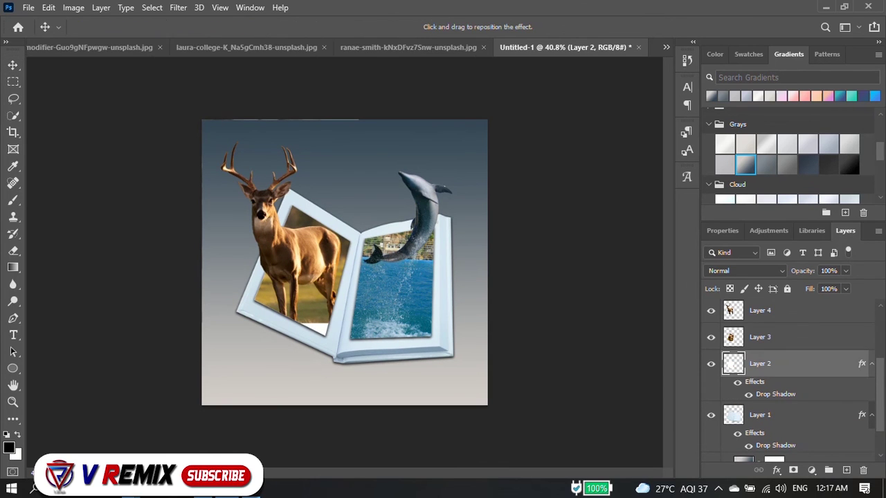
left_click_drag(753, 130, 774, 129)
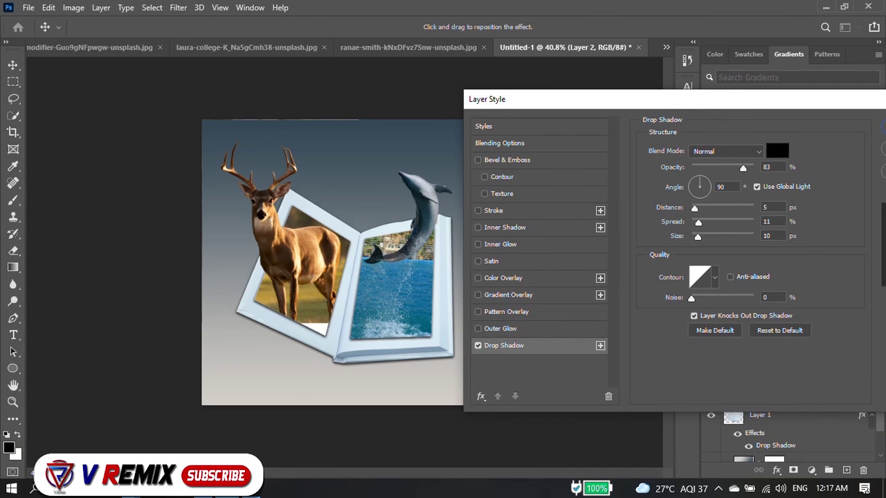
mouse_move(698, 223)
left_mouse_down()
mouse_move(722, 222)
mouse_move(698, 222)
left_mouse_up()
left_click_drag(553, 99, 469, 92)
key("Return")
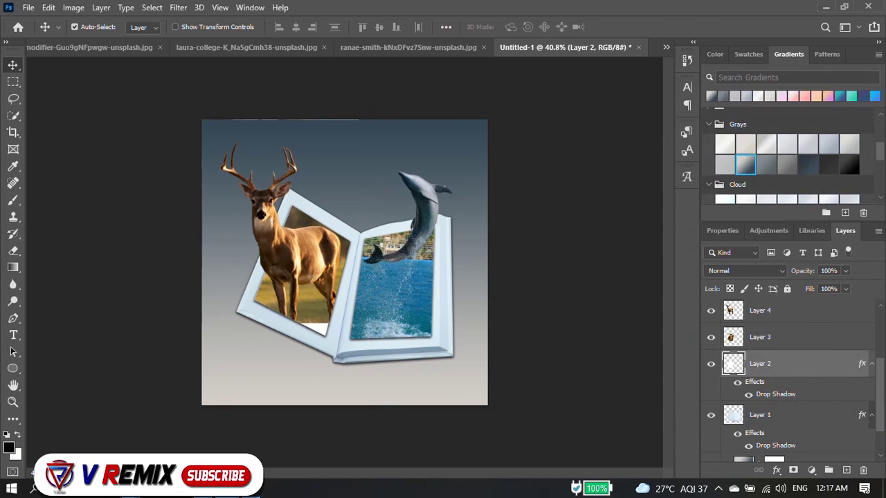
key("alt+bracketleft")
scroll(788, 381, "down", 1)
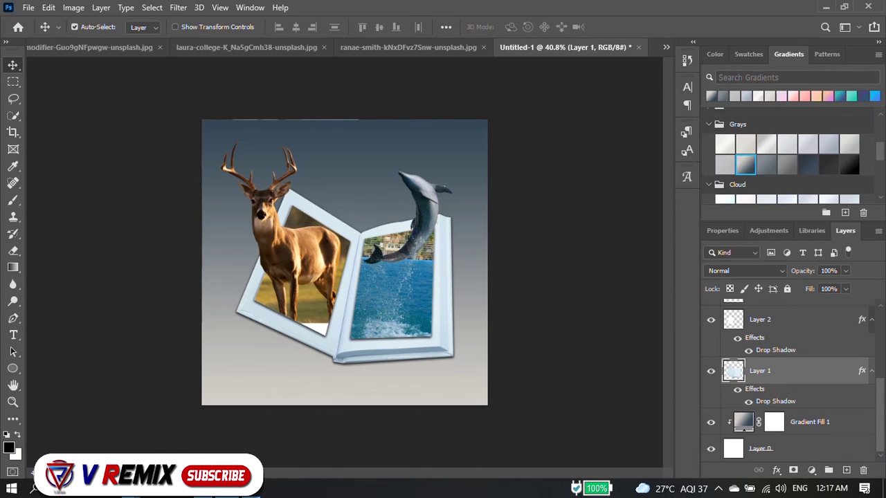
- Set Layer 1's book drop shadow to 103 px size, 69 px distance and 70% opacity
double_click(775, 401)
left_click(684, 122)
left_click_drag(606, 229, 623, 229)
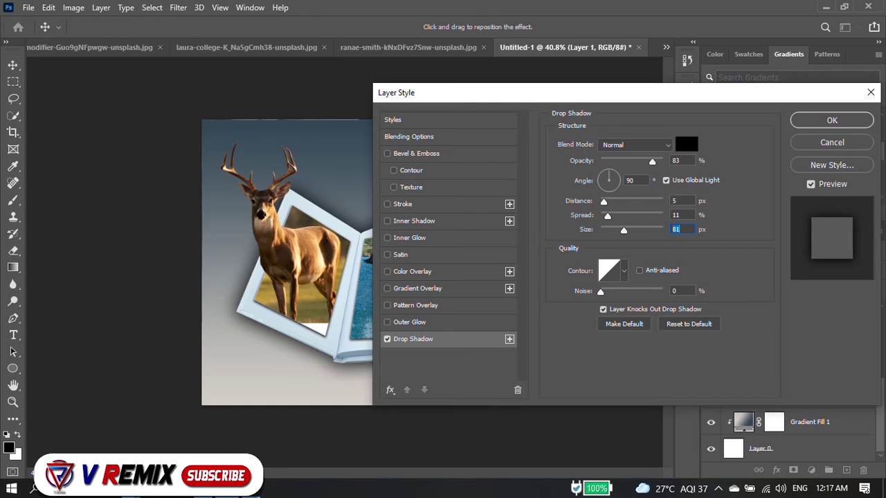
left_click_drag(603, 201, 621, 201)
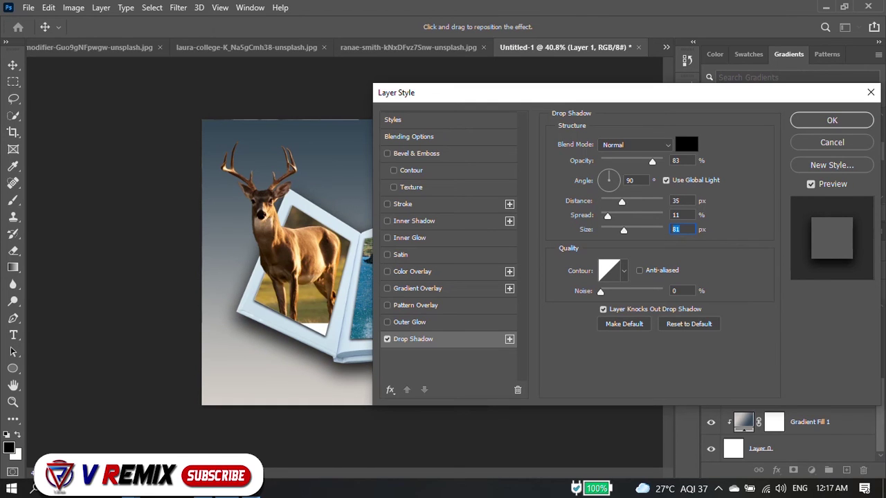
left_click_drag(485, 92, 651, 61)
left_click_drag(789, 199, 794, 200)
key("Tab")
key("Tab")
left_click_drag(789, 171, 804, 171)
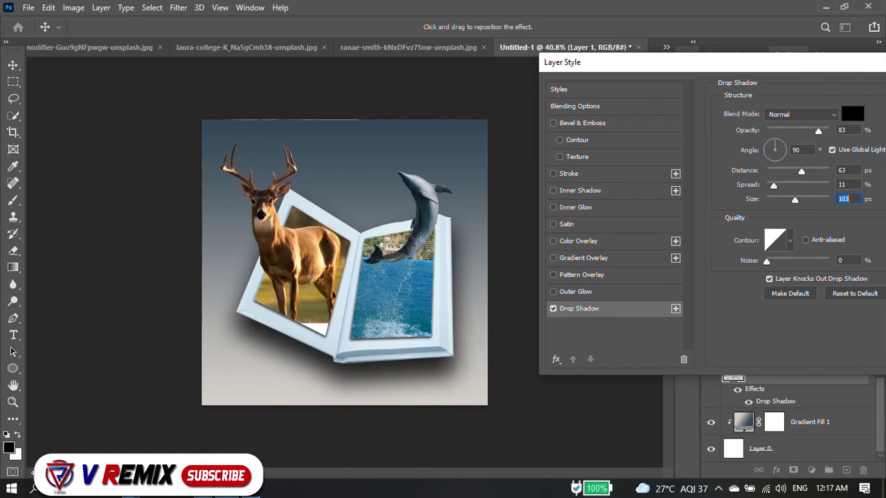
left_click_drag(818, 131, 811, 131)
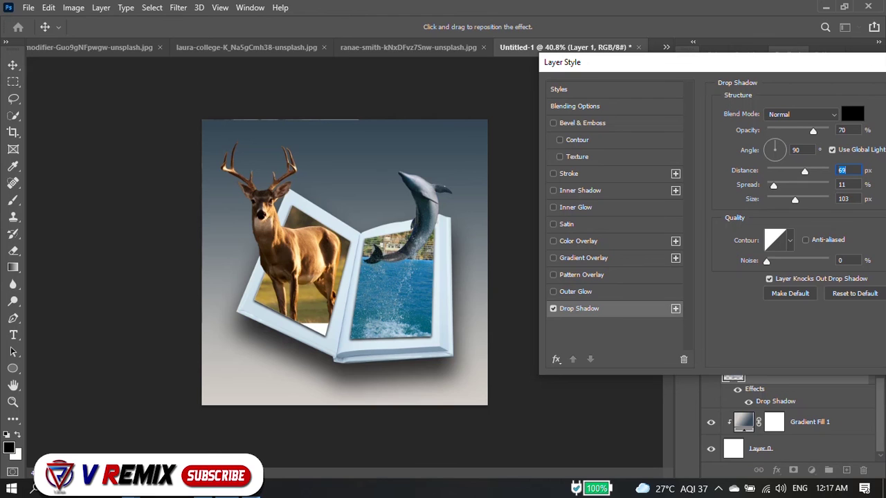
left_click(841, 130)
left_click_drag(692, 63, 511, 69)
left_click(817, 96)
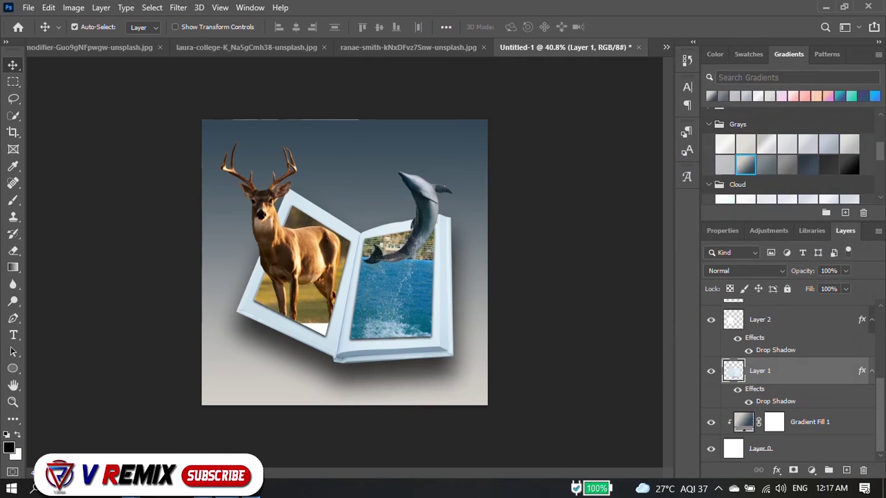
- Shift the deer photo layer aside, erase its stray strip, and move it back into the left page
scroll(344, 263, "up", 1)
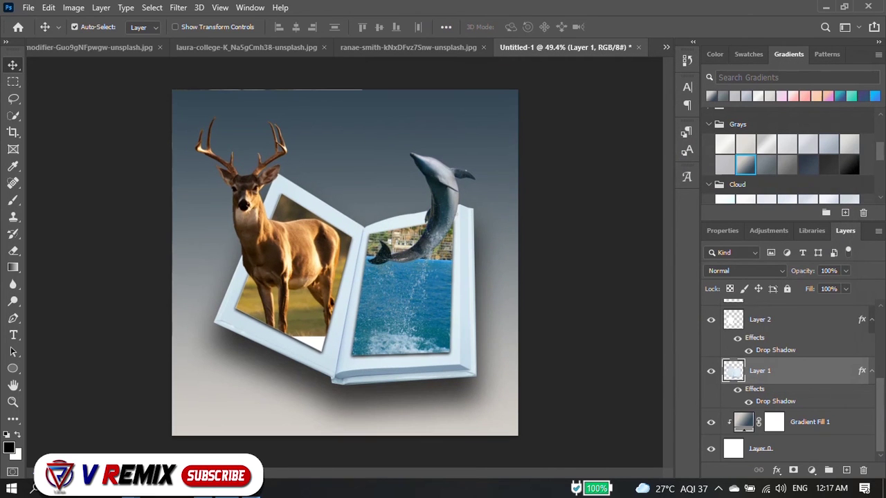
scroll(344, 262, "down", 1)
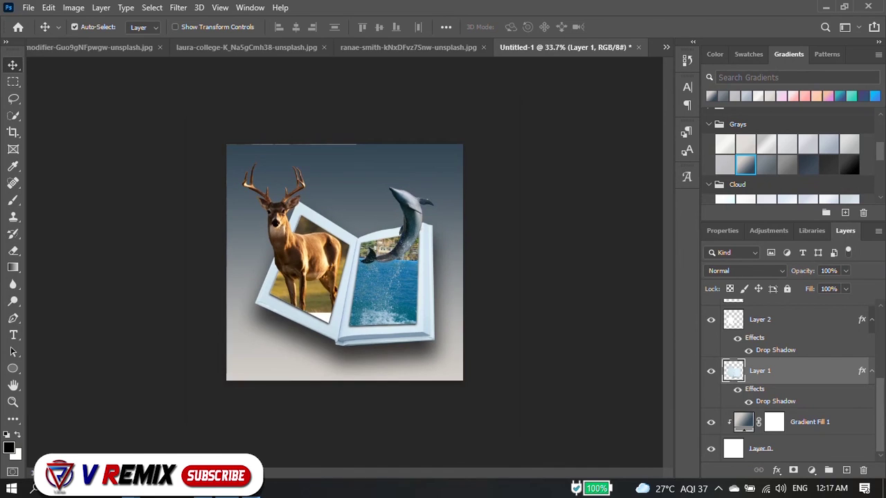
scroll(345, 262, "up", 1)
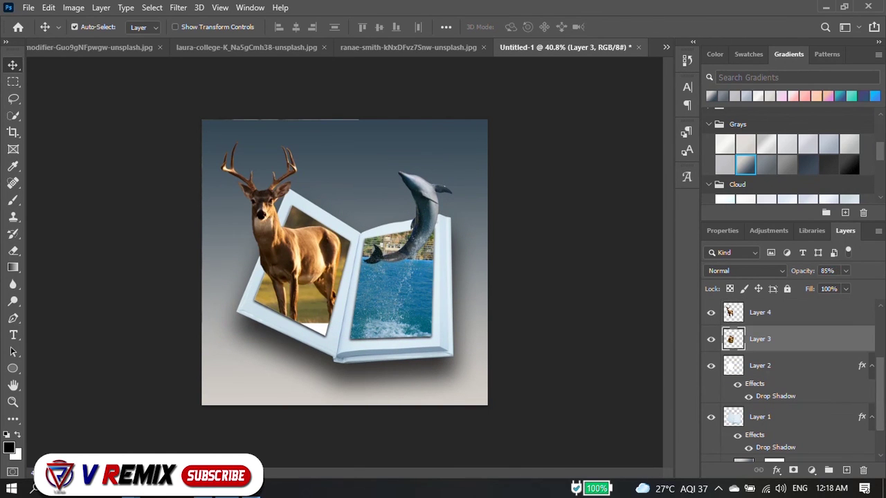
mouse_move(323, 266)
left_mouse_down()
mouse_move(354, 346)
mouse_move(359, 339)
left_mouse_up()
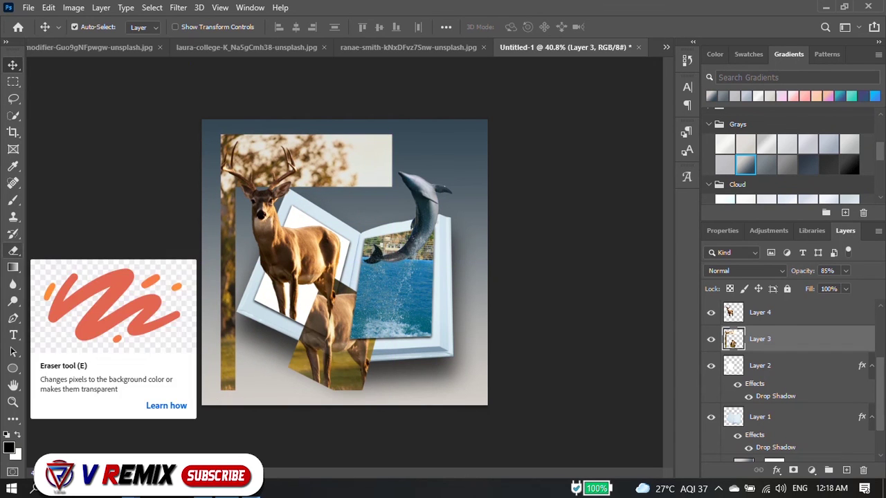
left_click(13, 250)
left_click_drag(228, 249, 228, 388)
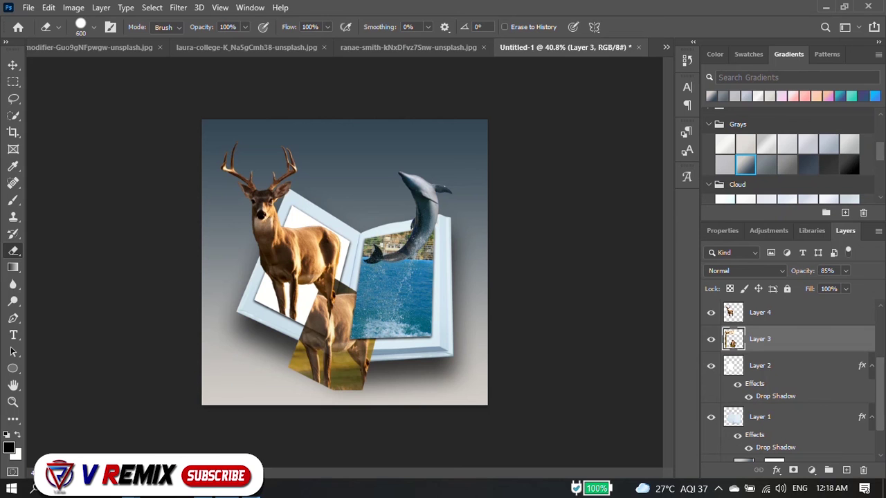
left_click(12, 64)
left_click_drag(332, 345, 308, 247)
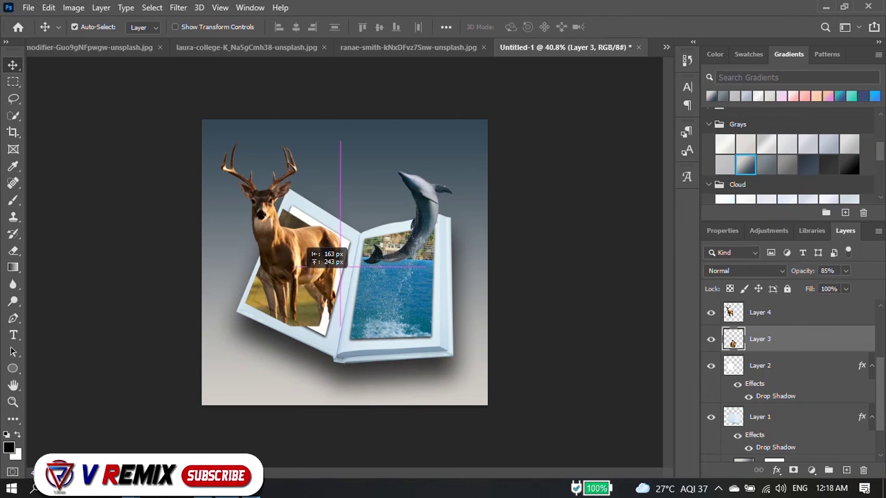
scroll(345, 263, "up", 2)
scroll(344, 263, "down", 4)
scroll(343, 261, "up", 2)
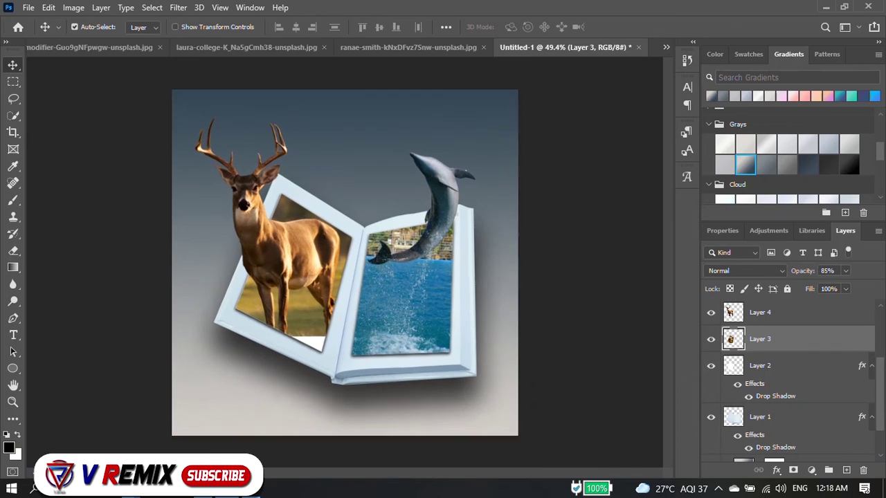
scroll(343, 261, "up", 2)
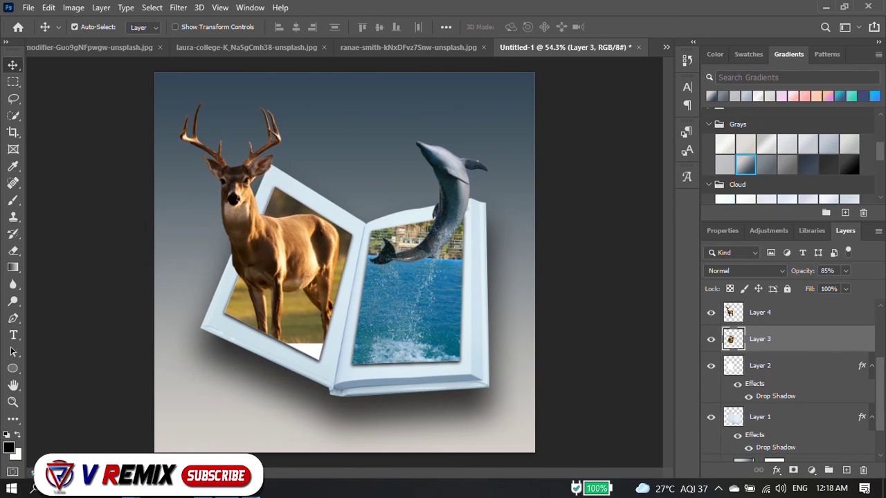
scroll(343, 261, "up", 1)
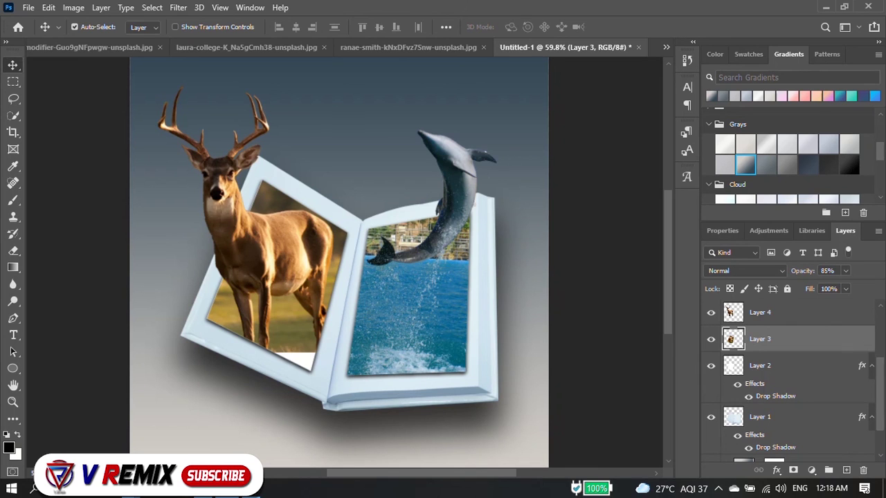
key("alt+bracketright")
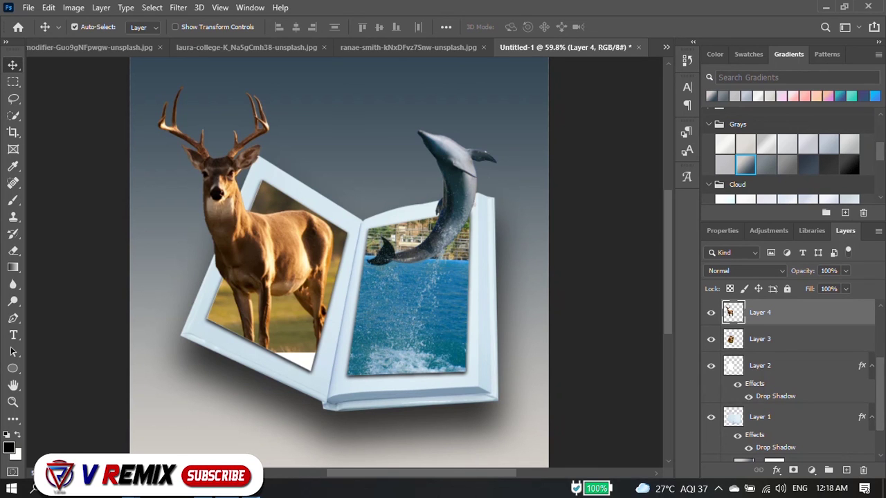
left_click_drag(862, 365, 795, 312)
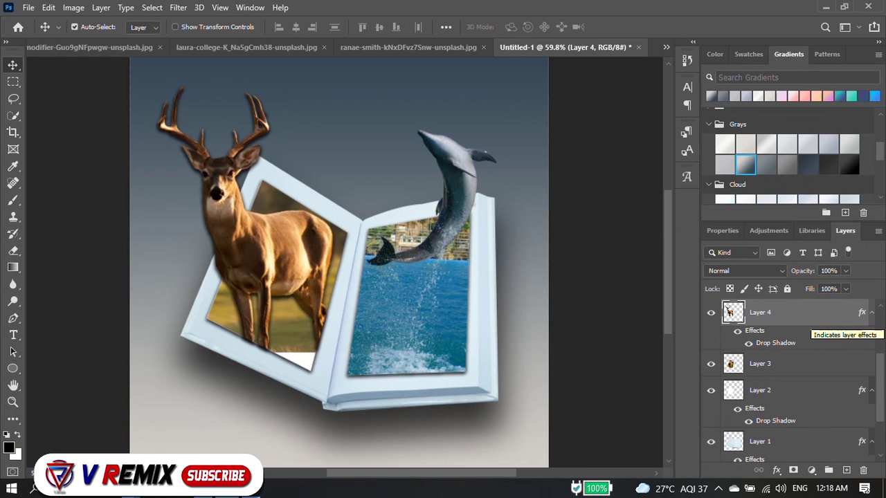
scroll(331, 347, "up", 1)
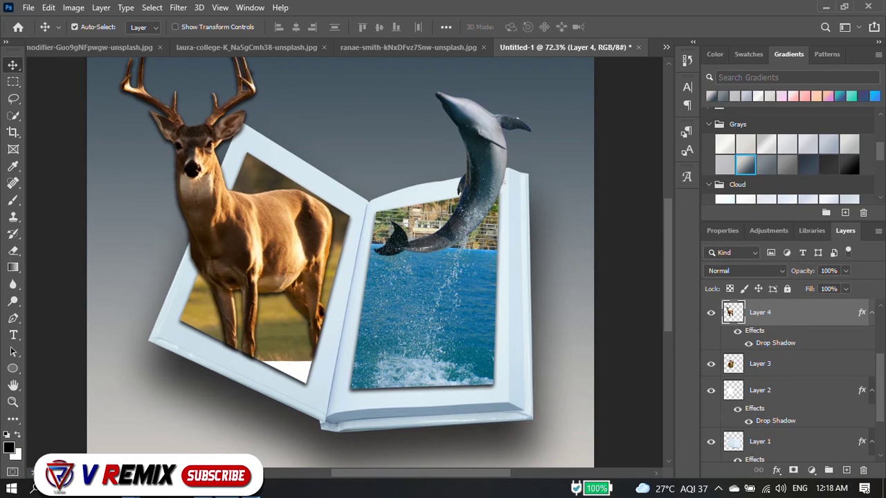
key("ctrl+z")
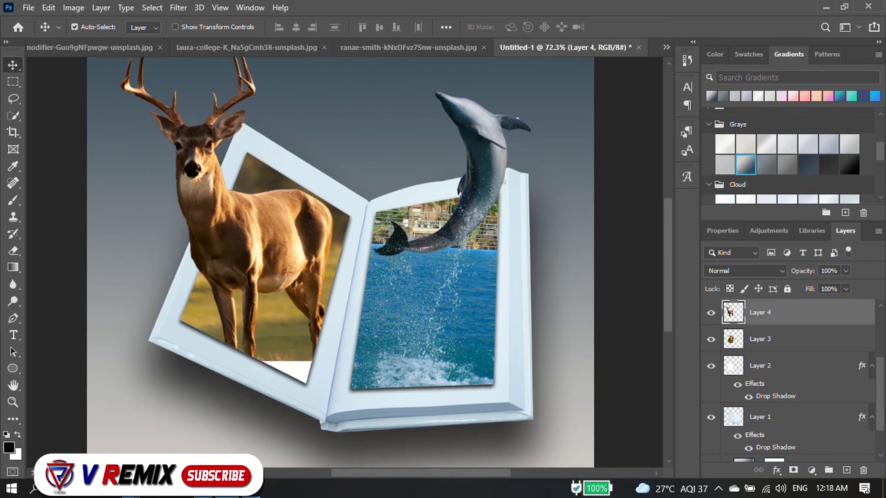